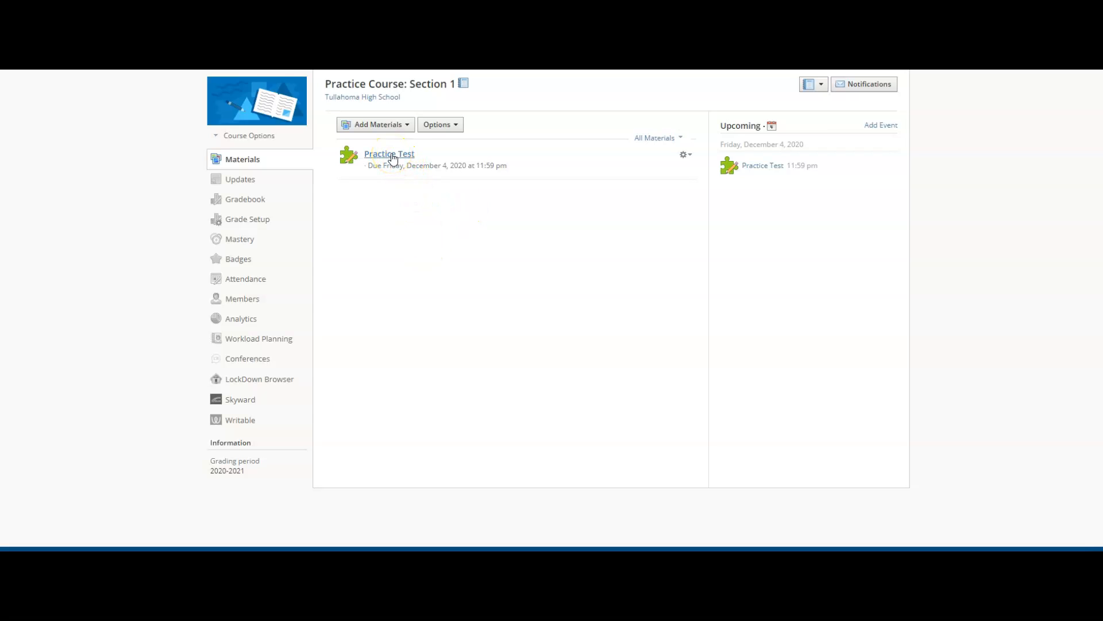
- Open the settings of the Practice Test in the course materials
{"action": "left_click", "coordinate": [393, 156]}
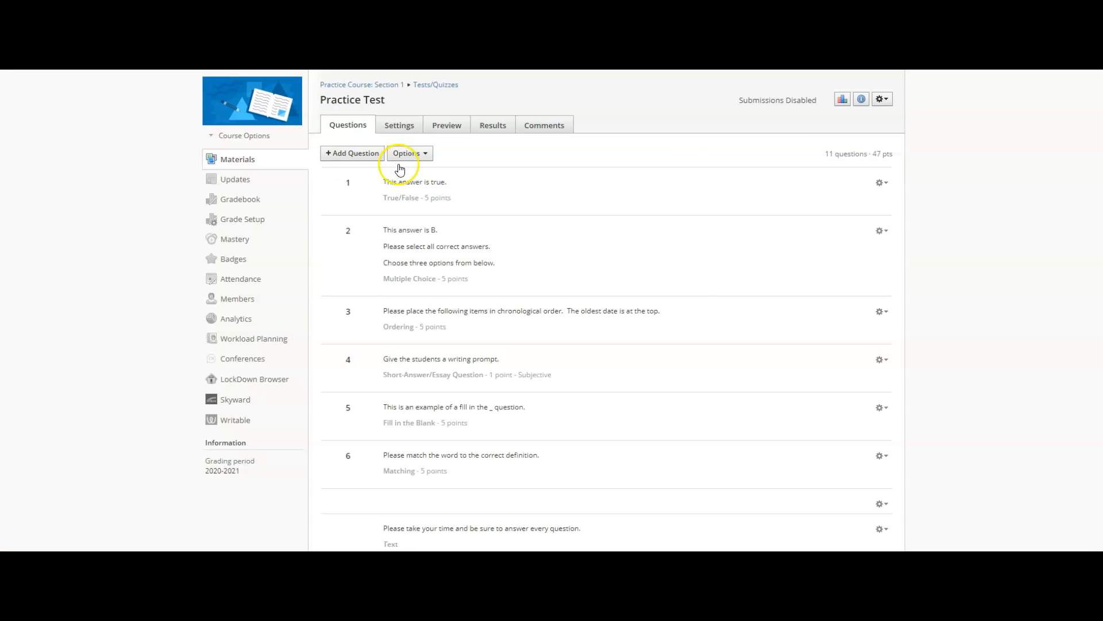
{"action": "left_click", "coordinate": [401, 126]}
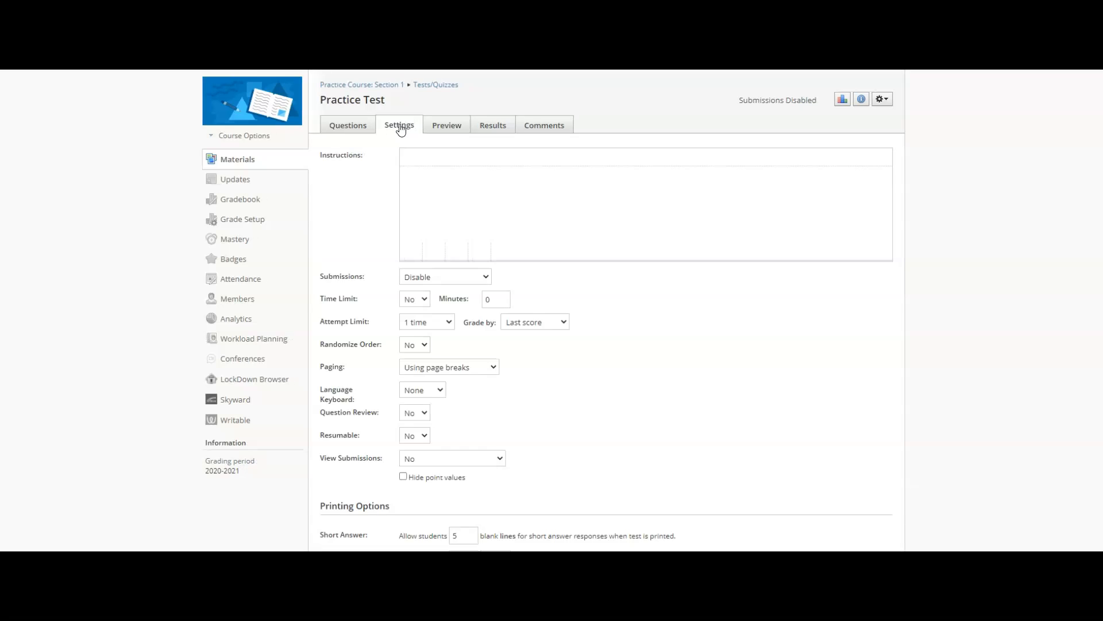
- Switch the Instructions editor to its HTML view and return it to the visual view
{"action": "left_click", "coordinate": [468, 192]}
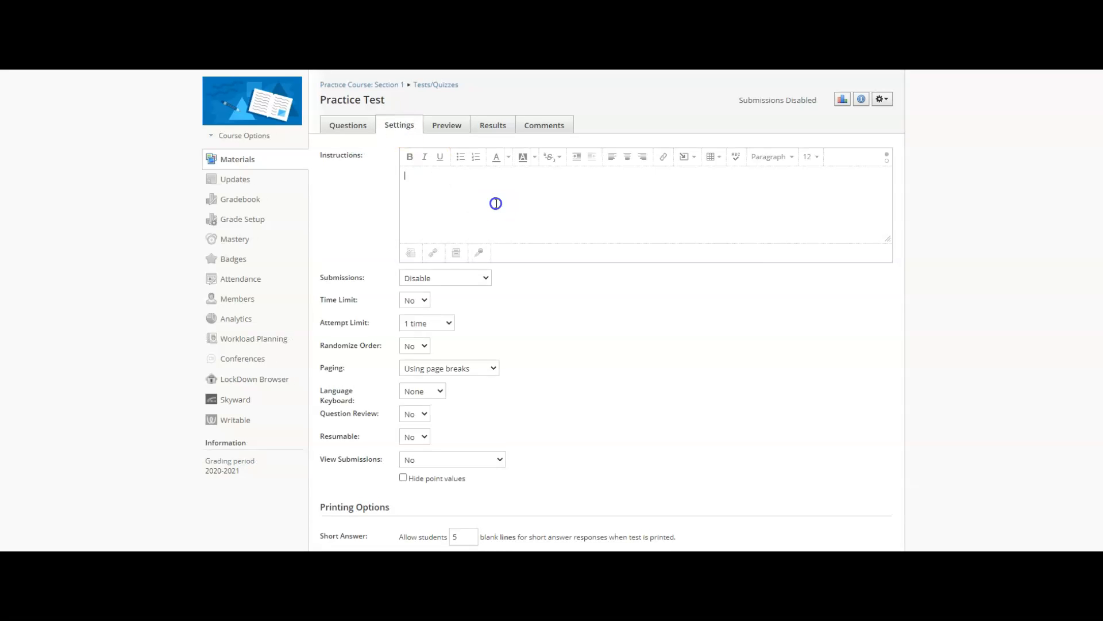
{"action": "left_click", "coordinate": [447, 177]}
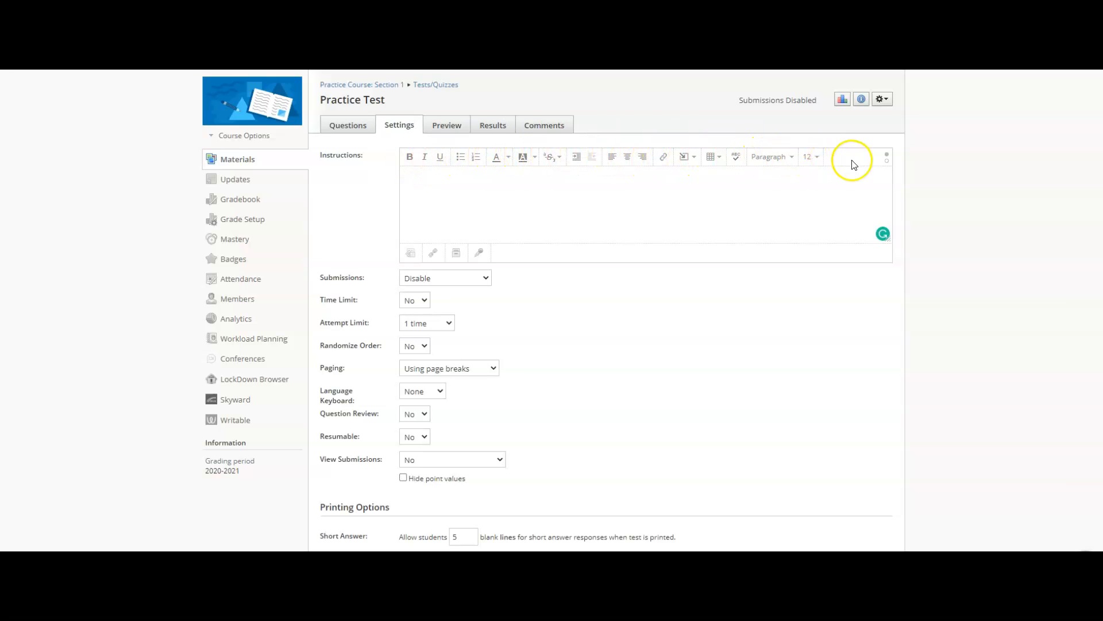
{"action": "left_click", "coordinate": [885, 163]}
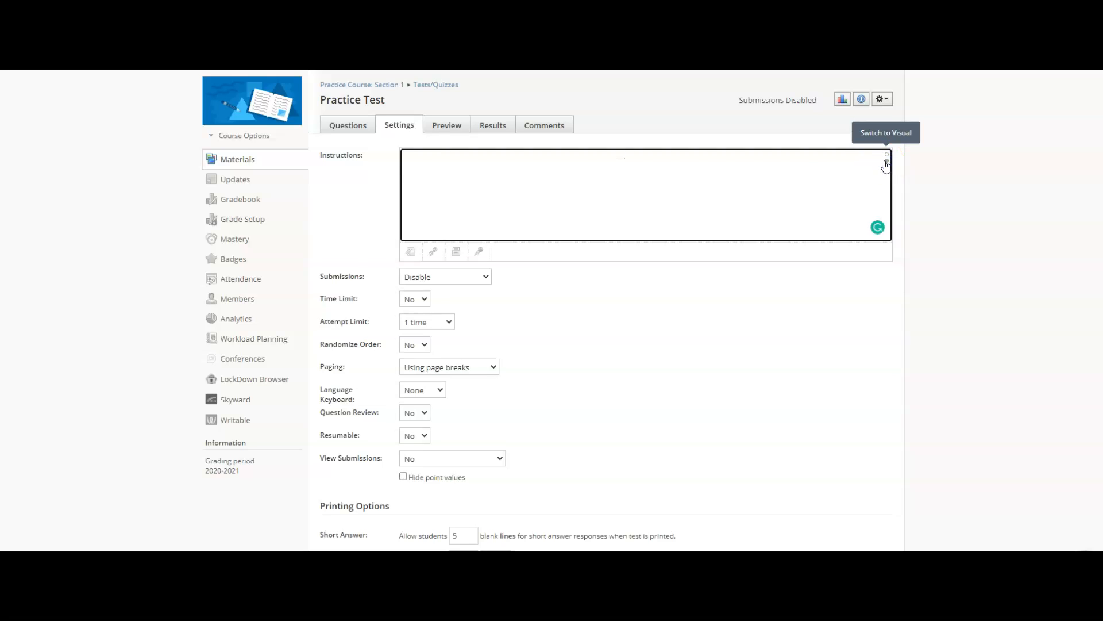
{"action": "left_click", "coordinate": [887, 160]}
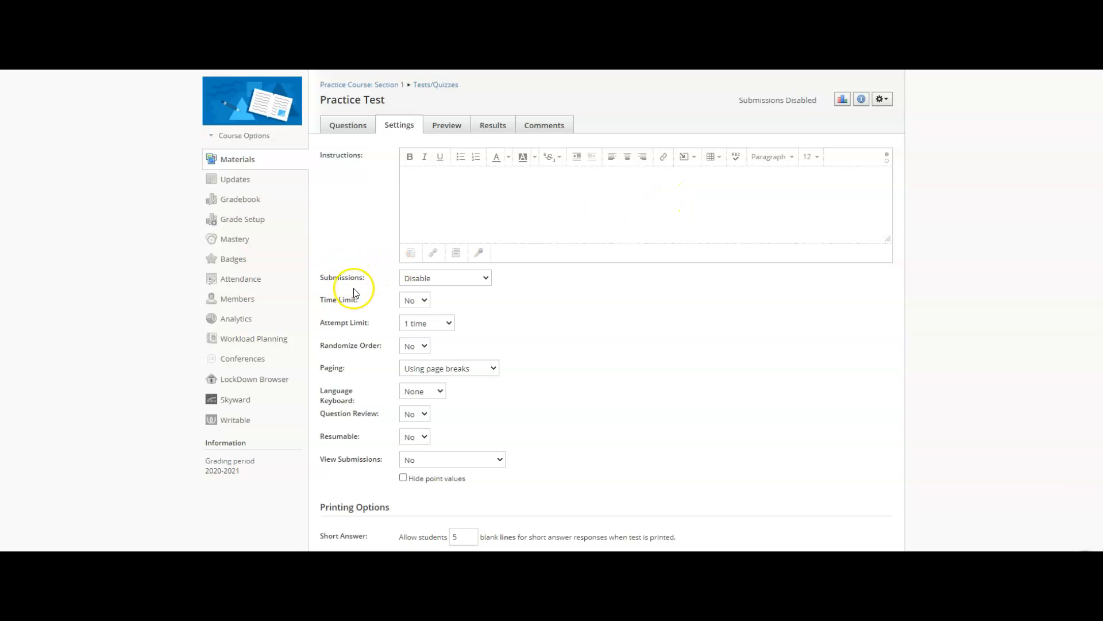
- Review the choices for the test's Submissions and set it to Enable
{"action": "left_click", "coordinate": [487, 280]}
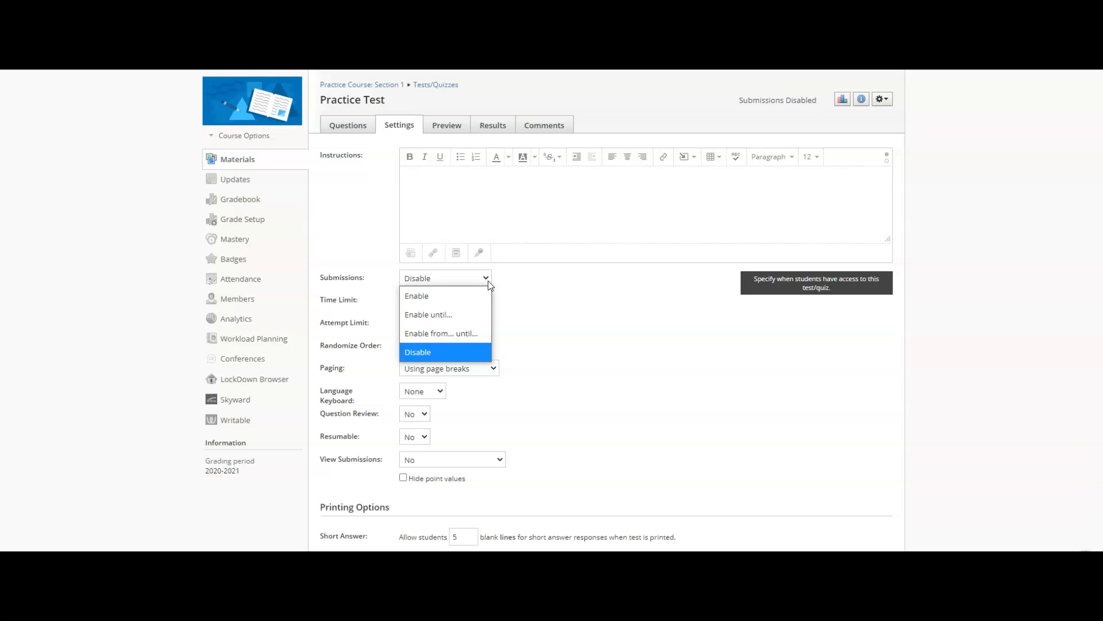
{"action": "left_click", "coordinate": [488, 281]}
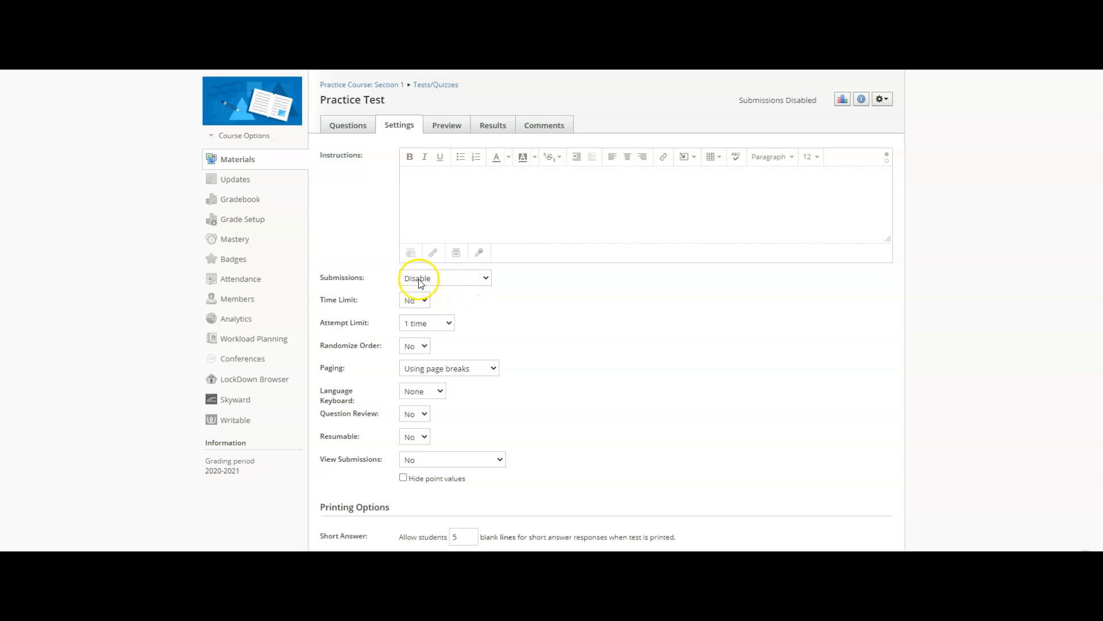
{"action": "left_click", "coordinate": [460, 279]}
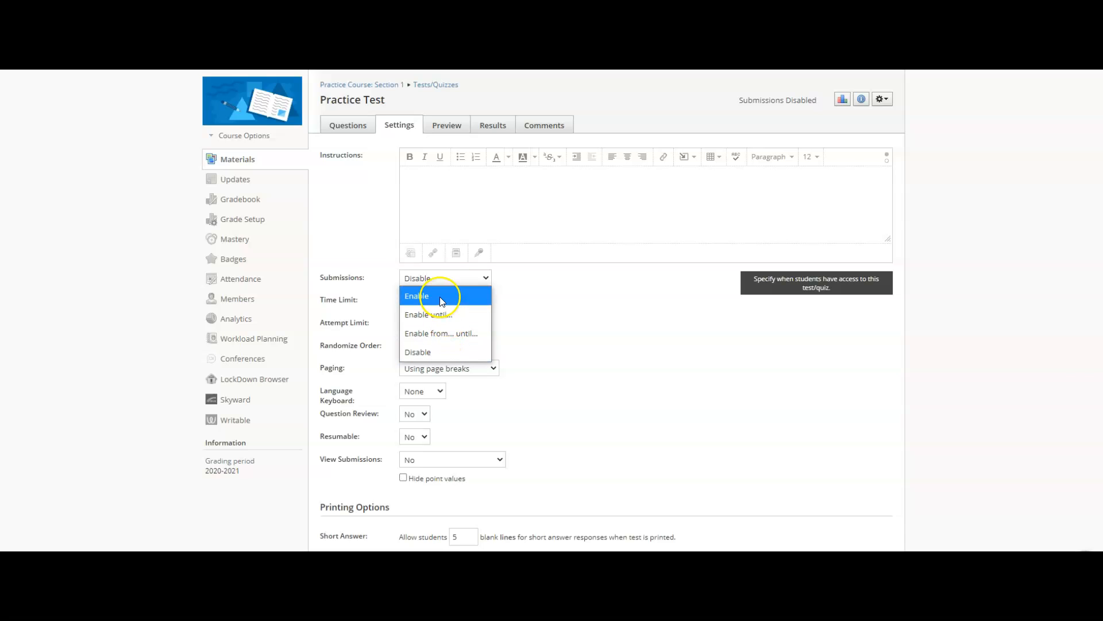
{"action": "left_click", "coordinate": [440, 300]}
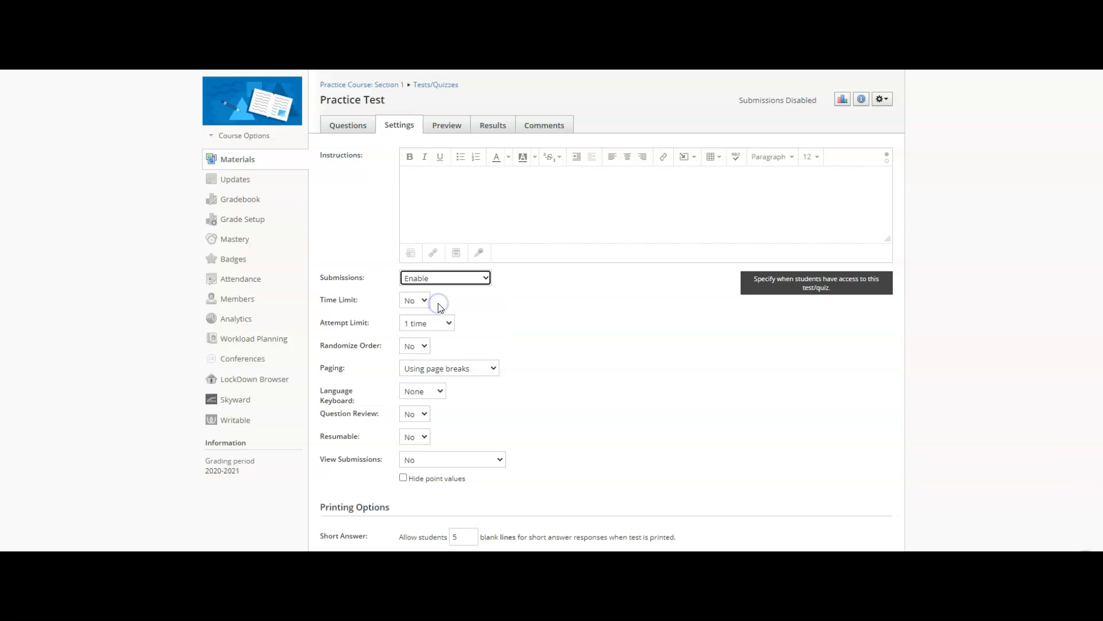
- Set Submissions to Enable until with 12/18/20 as the end date
{"action": "left_click", "coordinate": [465, 284]}
{"action": "left_click", "coordinate": [464, 279]}
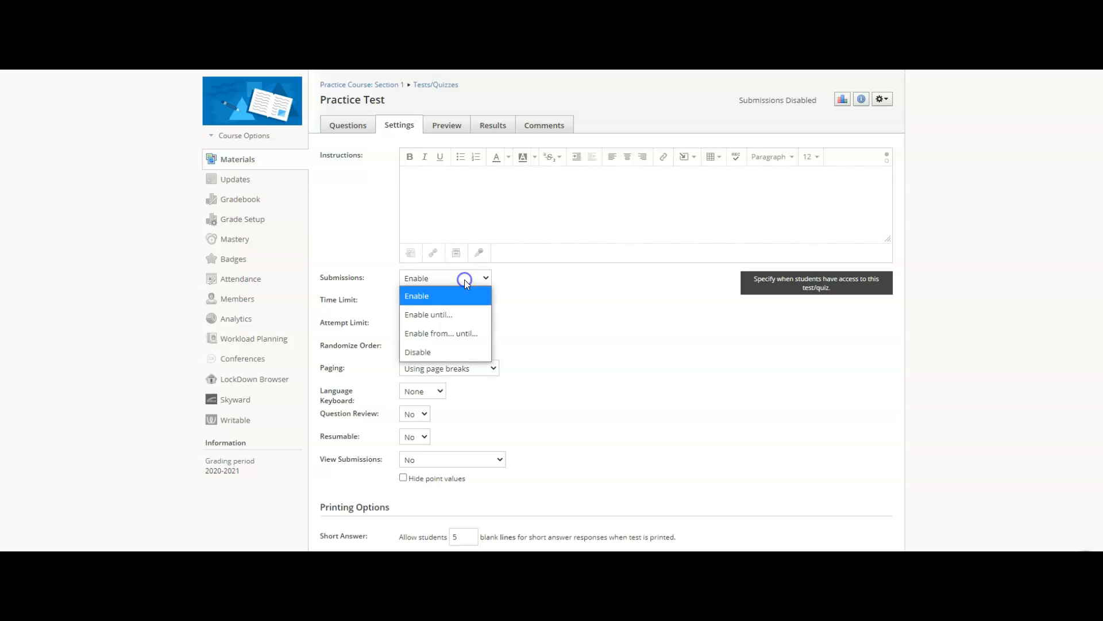
{"action": "left_click", "coordinate": [455, 316]}
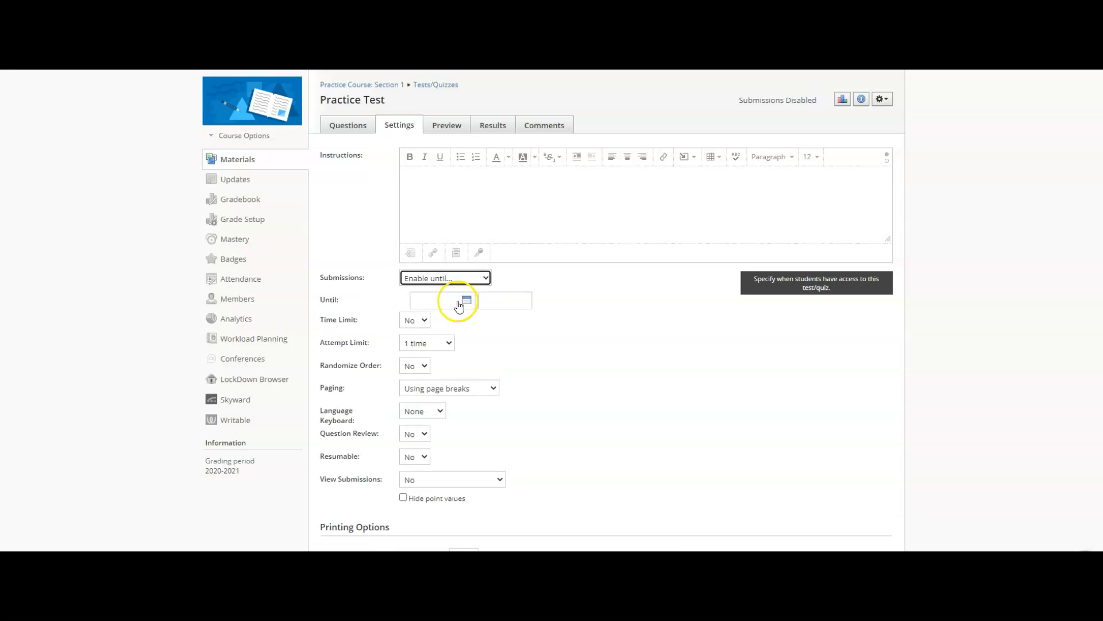
{"action": "left_click", "coordinate": [466, 300]}
{"action": "left_click", "coordinate": [535, 385]}
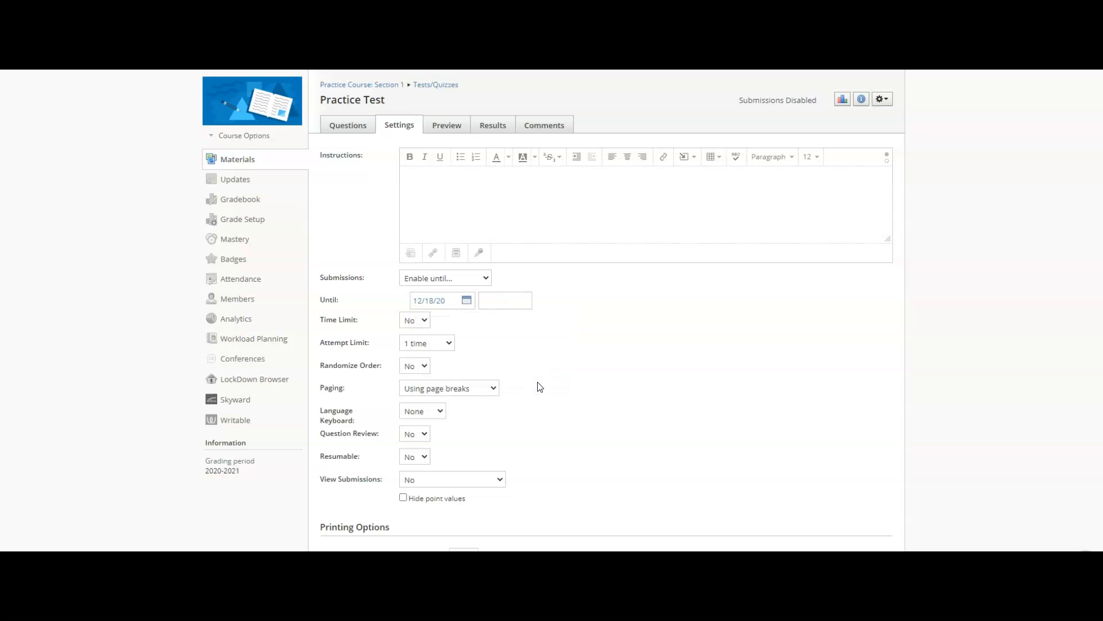
- Set the end time of the submission period to 03:15PM
{"action": "left_click", "coordinate": [507, 303]}
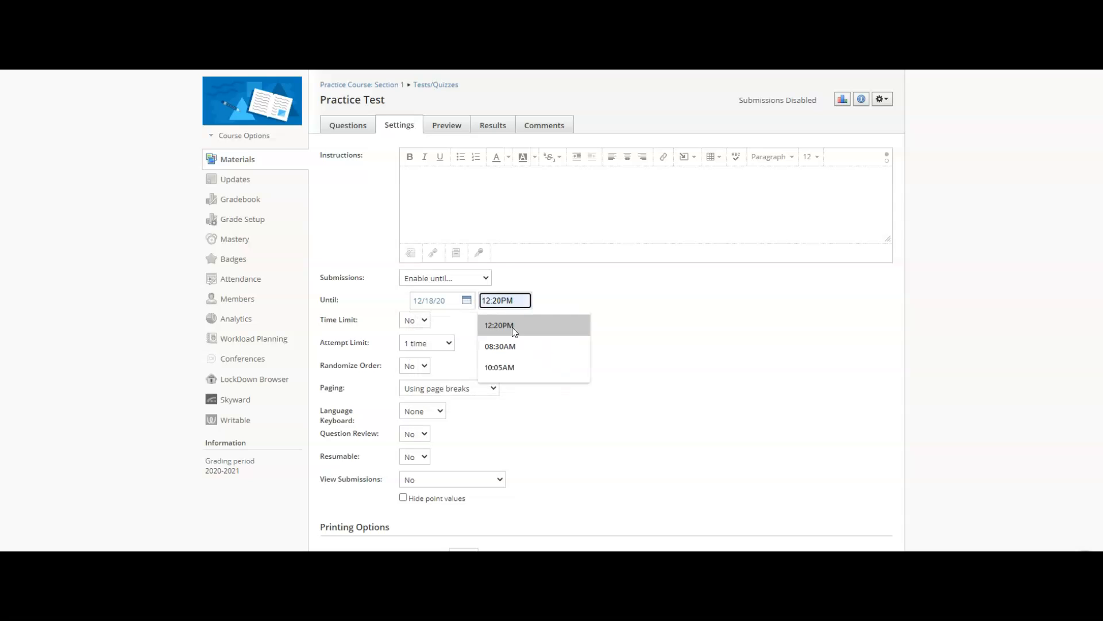
{"action": "type", "text": "3:15AM"}
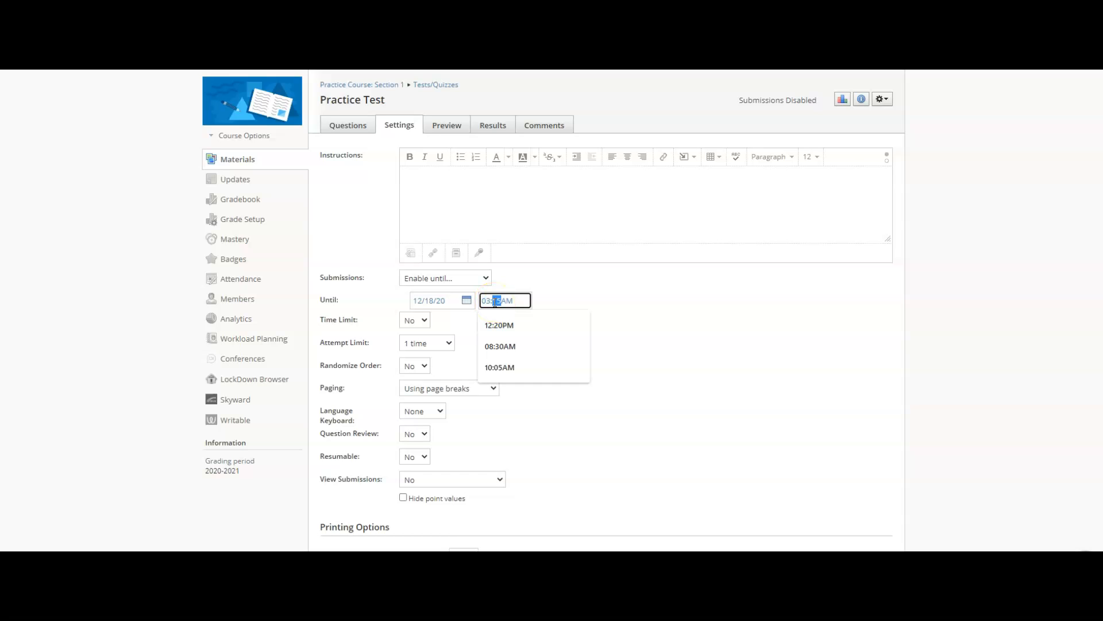
{"action": "key", "text": "Down"}
{"action": "left_click", "coordinate": [515, 298]}
{"action": "key", "text": "Delete"}
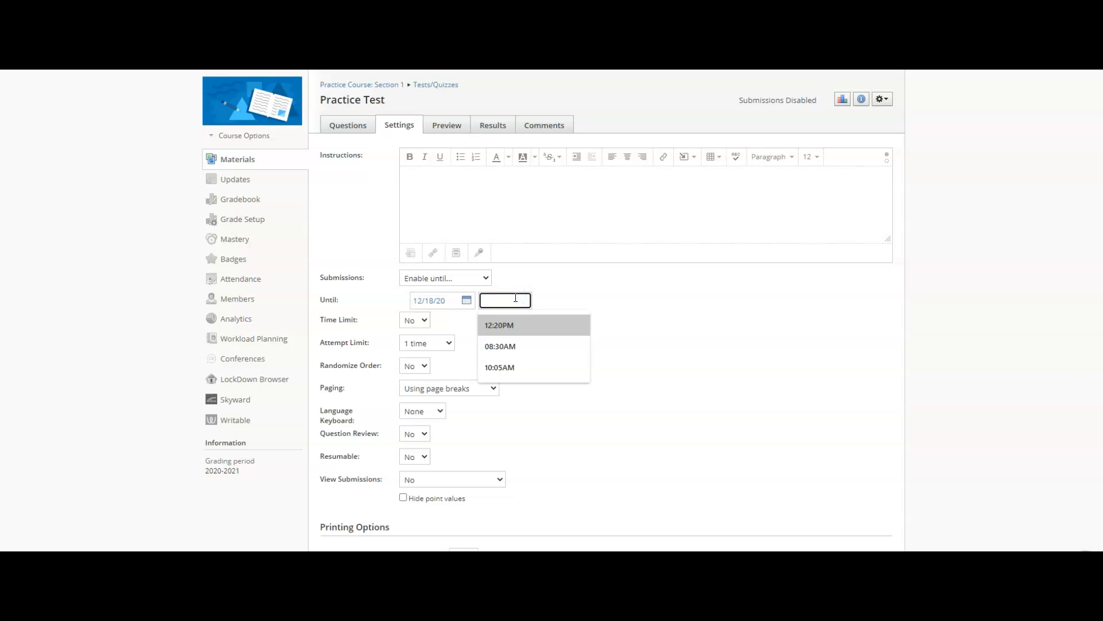
{"action": "type", "text": "3:15PM"}
{"action": "left_click", "coordinate": [662, 297]}
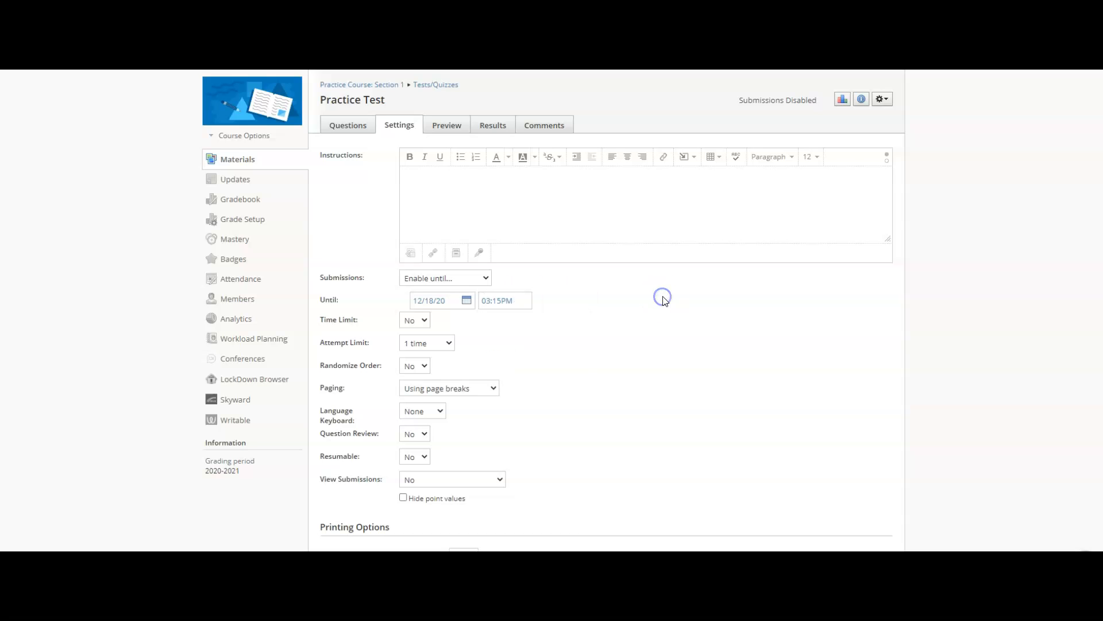
{"action": "left_click", "coordinate": [428, 327]}
- Change Submissions to Enable from... until... with 12/04/20 as the start date
{"action": "left_click", "coordinate": [485, 278]}
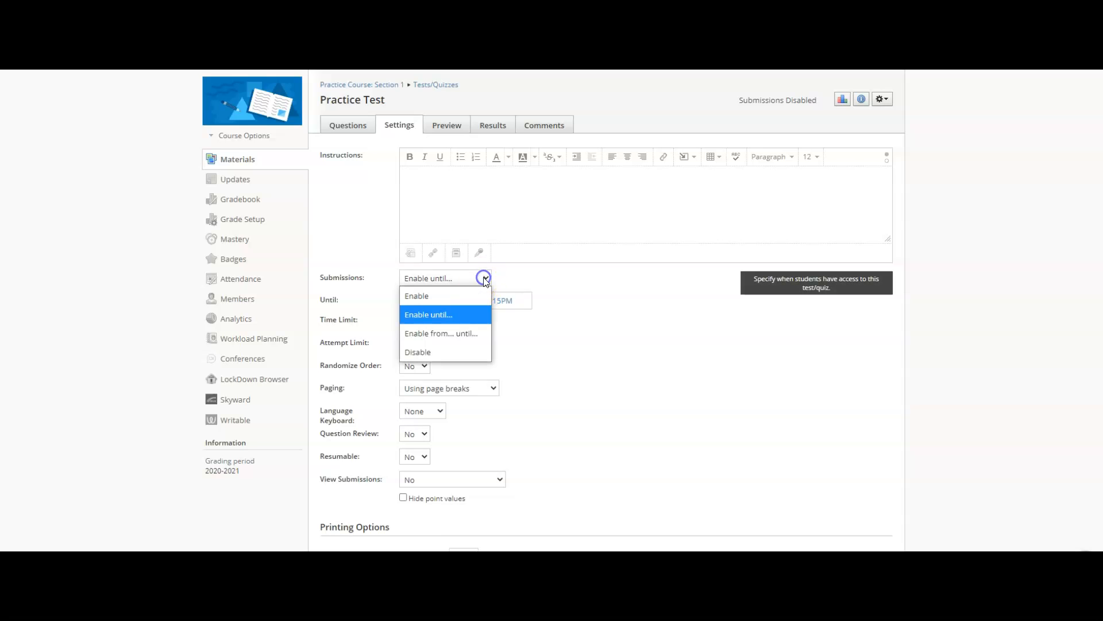
{"action": "left_click", "coordinate": [476, 333]}
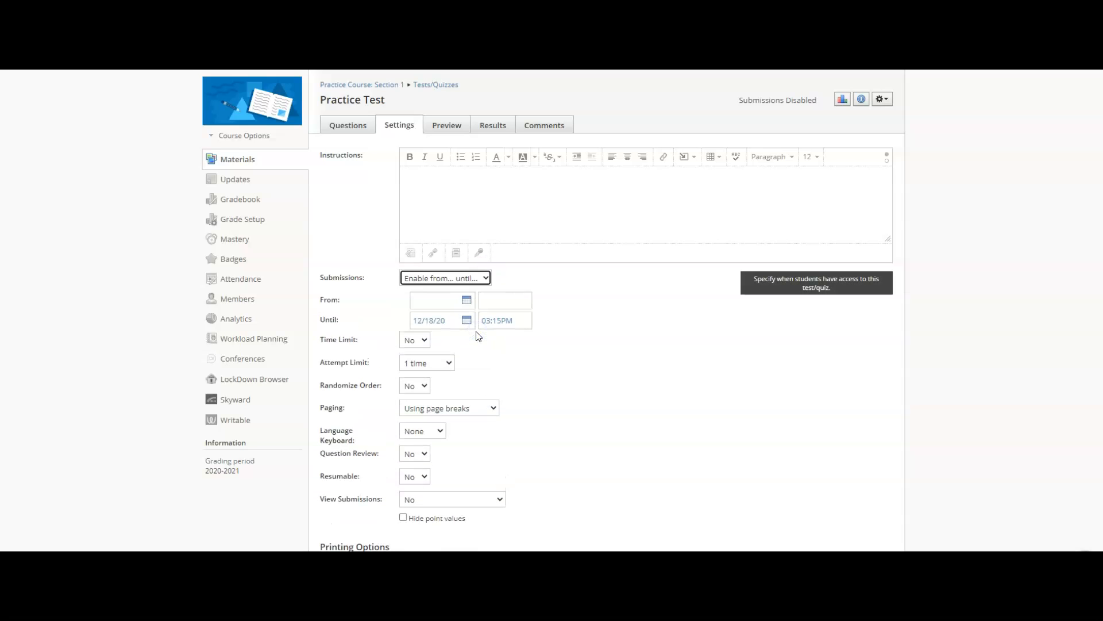
{"action": "left_click", "coordinate": [466, 300]}
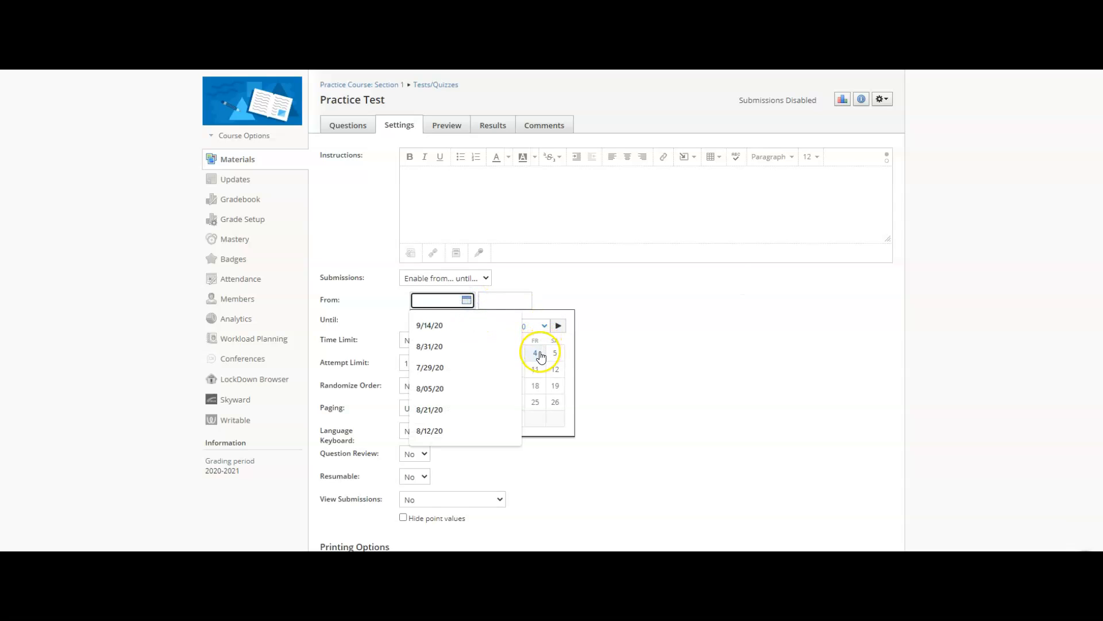
{"action": "left_click", "coordinate": [538, 351]}
{"action": "left_click", "coordinate": [500, 337]}
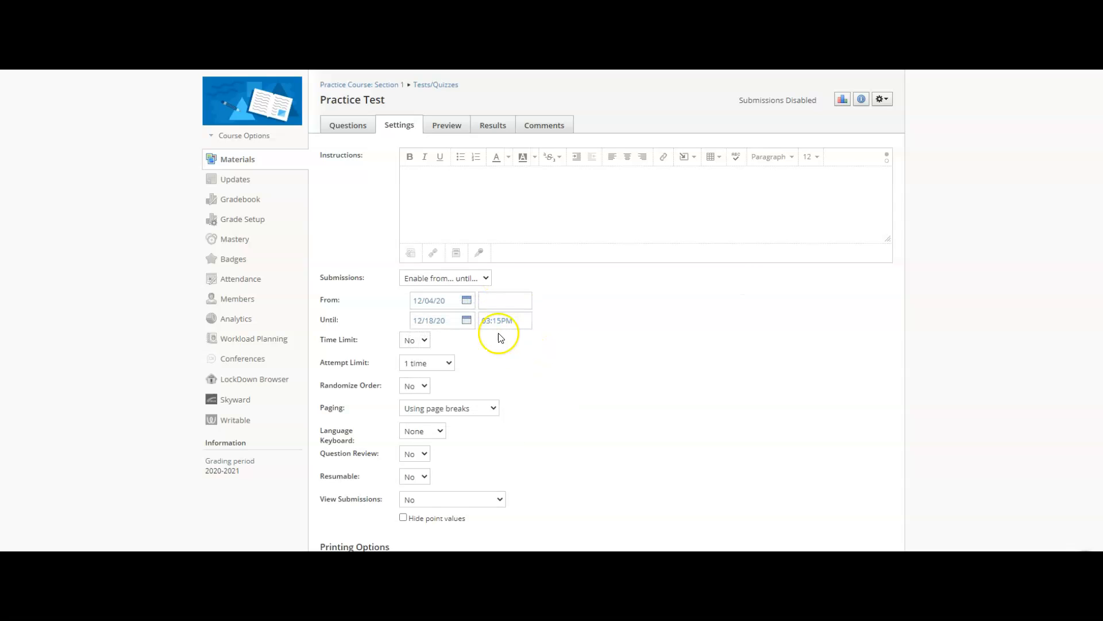
- Set the start time of the submission period to 08:15AM
{"action": "left_click", "coordinate": [506, 298]}
{"action": "type", "text": "8:"}
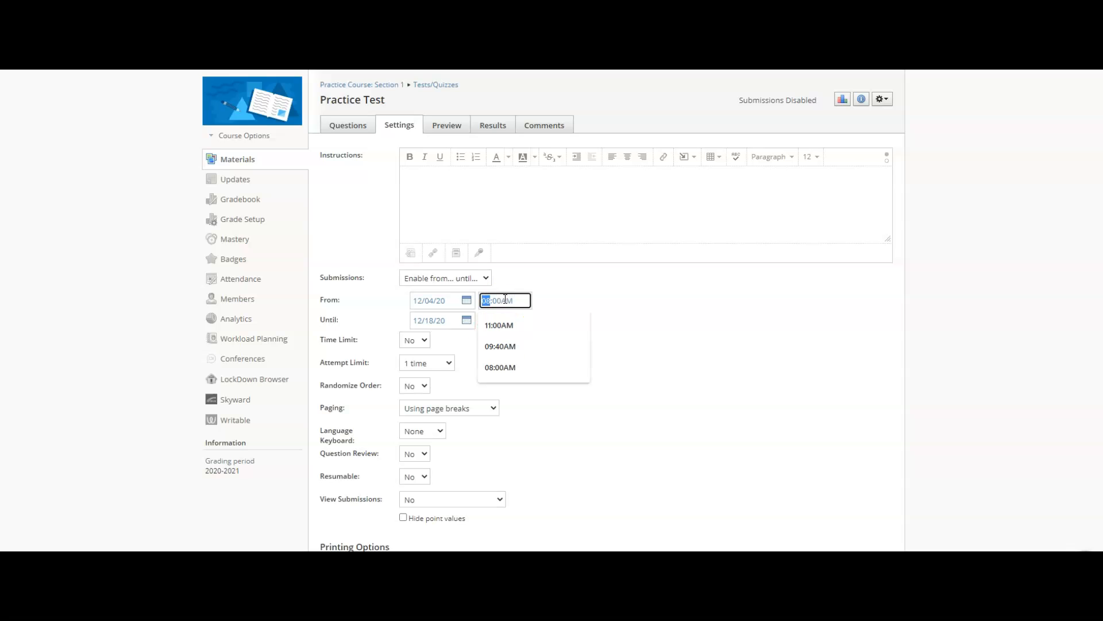
{"action": "type", "text": "15"}
{"action": "left_click", "coordinate": [656, 265]}
{"action": "left_click", "coordinate": [468, 326]}
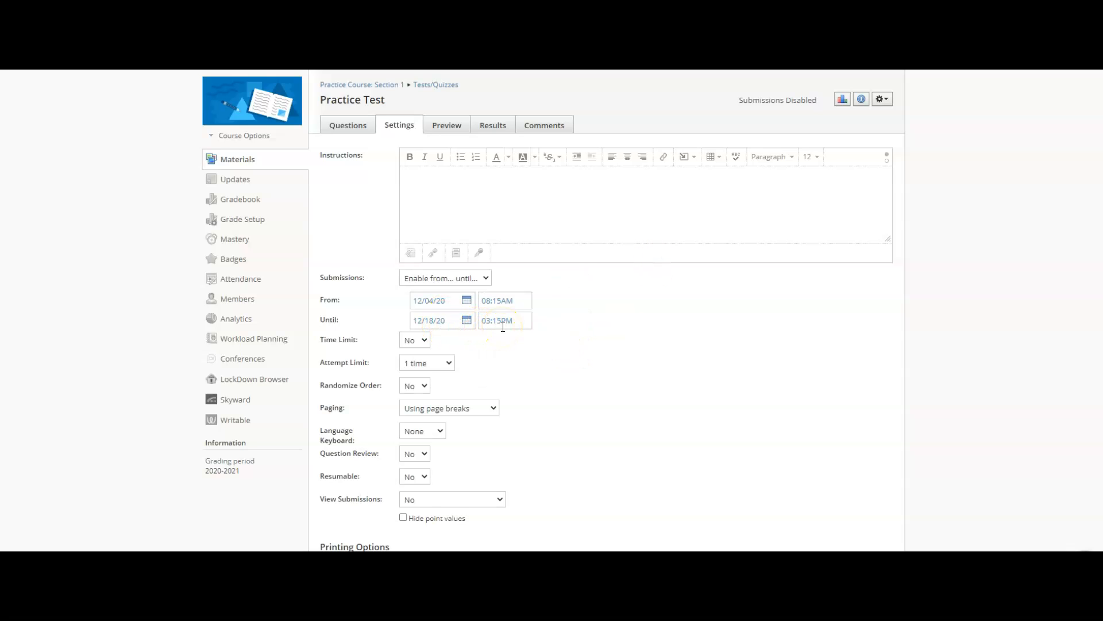
{"action": "left_click", "coordinate": [542, 319]}
- Turn on the test's time limit and set it to 45 minutes
{"action": "left_click", "coordinate": [415, 340]}
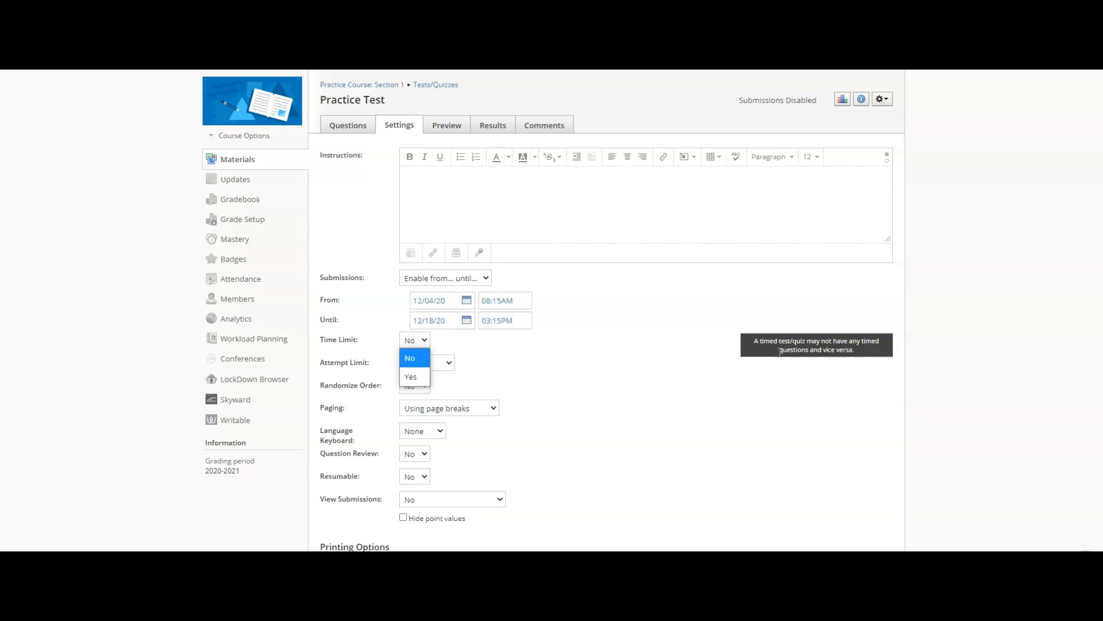
{"action": "left_click", "coordinate": [411, 374]}
{"action": "left_click", "coordinate": [494, 339]}
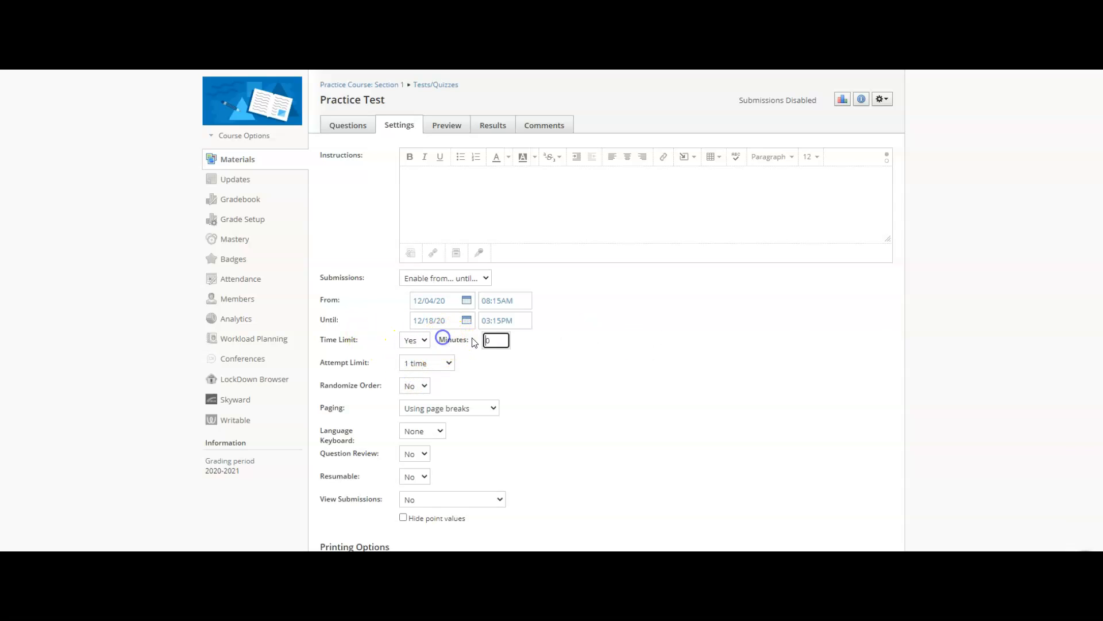
{"action": "double_click", "coordinate": [494, 339]}
{"action": "type", "text": "45"}
{"action": "left_click", "coordinate": [602, 346]}
{"action": "left_click", "coordinate": [494, 364]}
- Set the attempt limit to 3 times and have attempts graded by Highest score
{"action": "left_click", "coordinate": [435, 363]}
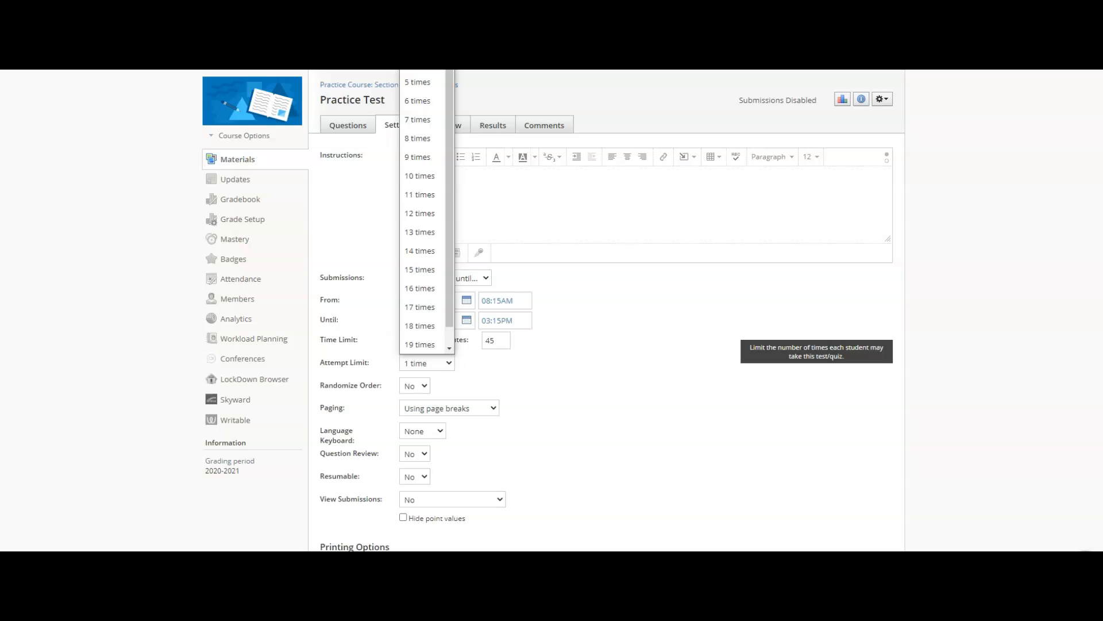
{"action": "left_click", "coordinate": [418, 45]}
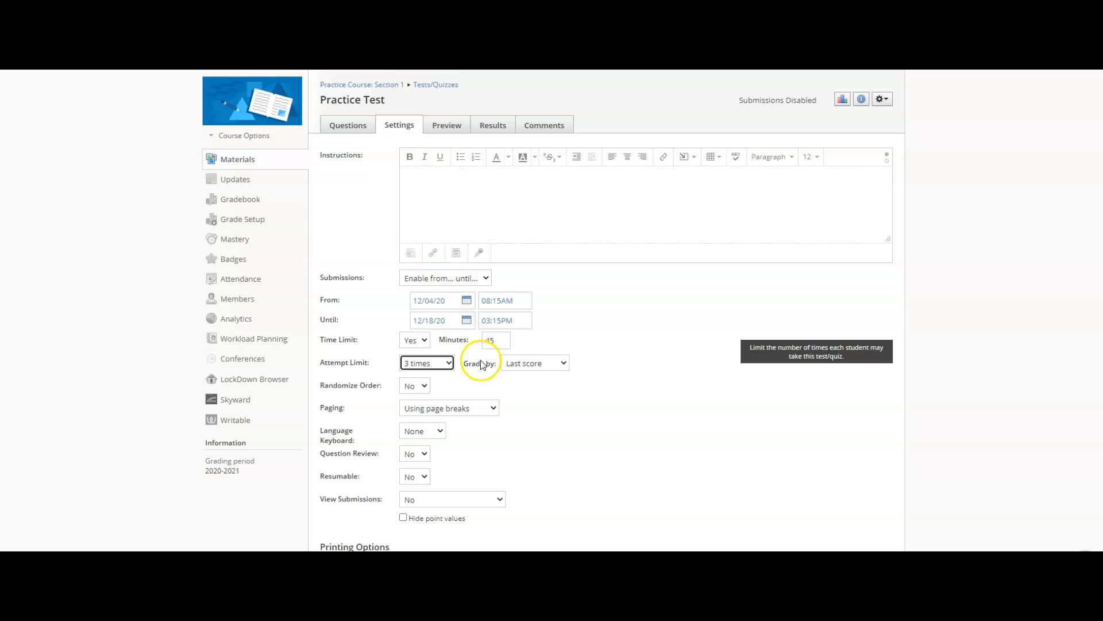
{"action": "left_click_drag", "start_coordinate": [465, 369], "coordinate": [495, 369]}
{"action": "left_click", "coordinate": [638, 365]}
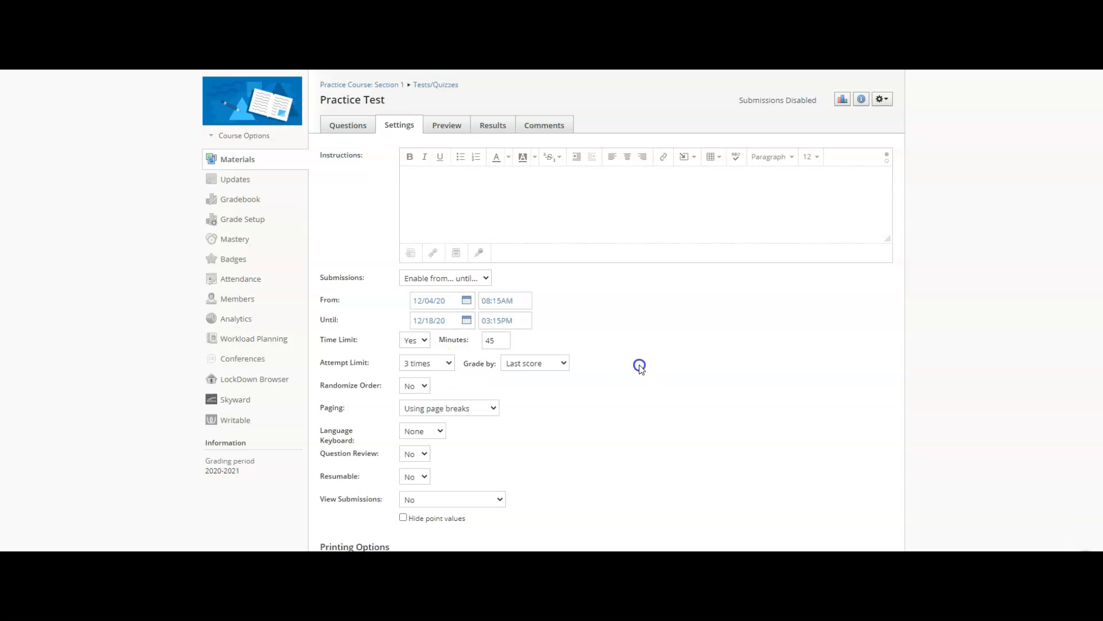
{"action": "left_click", "coordinate": [563, 364]}
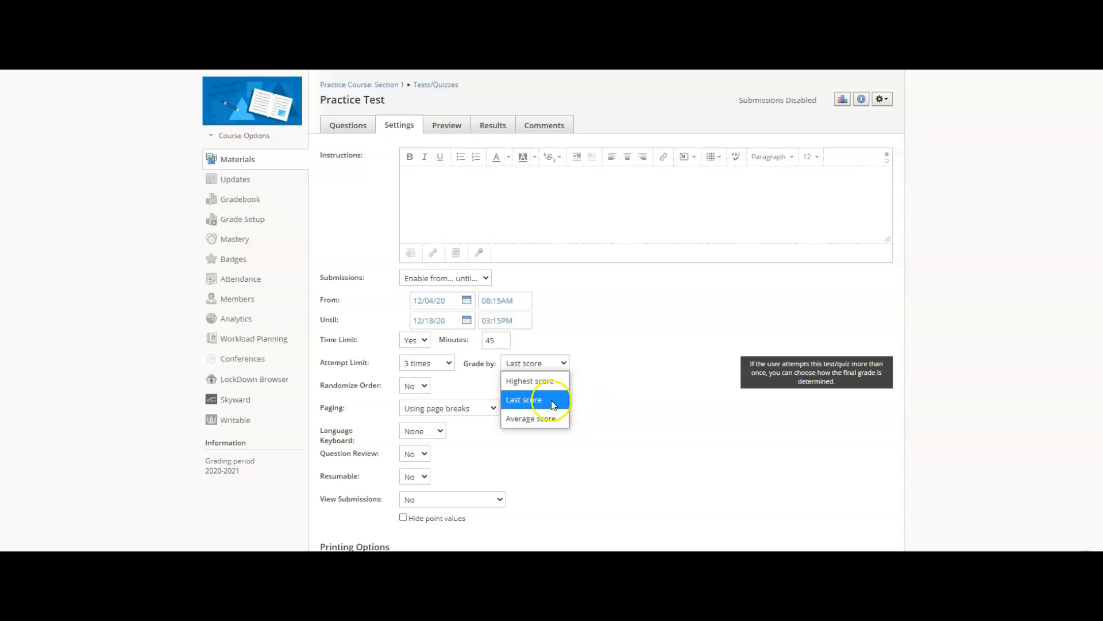
{"action": "left_click", "coordinate": [543, 381]}
{"action": "left_click", "coordinate": [619, 373]}
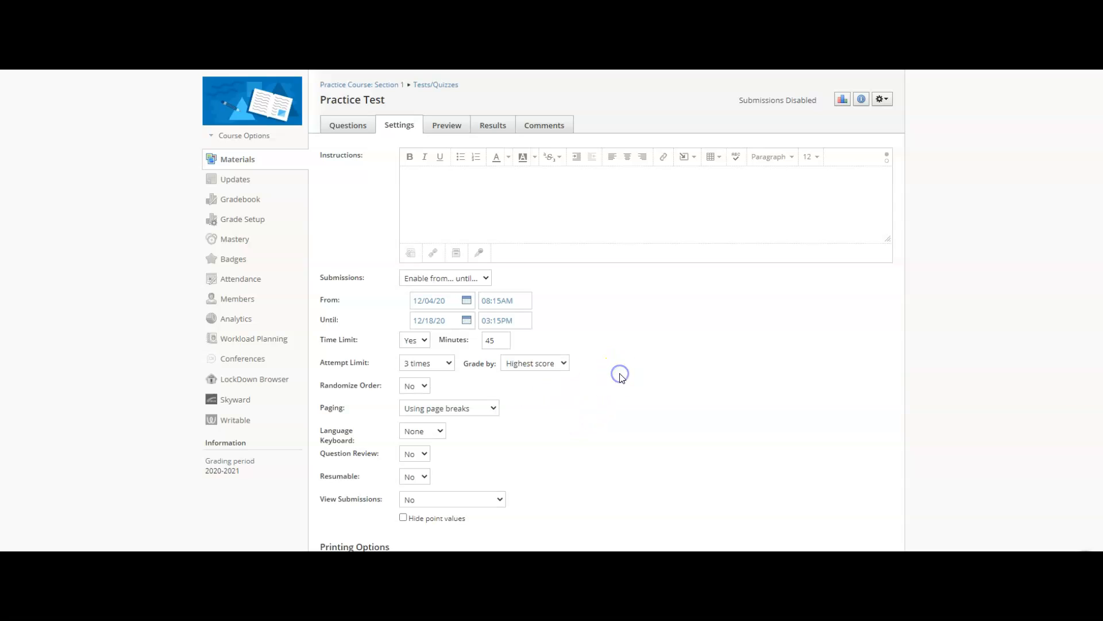
- Try Randomize Order set to Yes, check the Paging choices, and return Randomize Order to No
{"action": "left_click", "coordinate": [411, 387]}
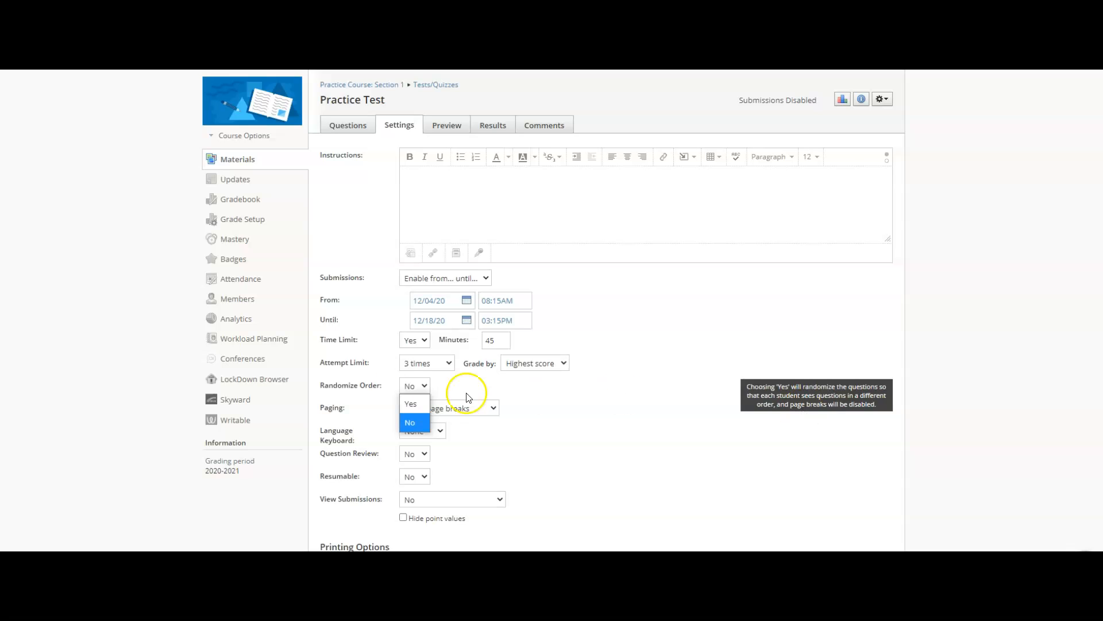
{"action": "left_click", "coordinate": [412, 401]}
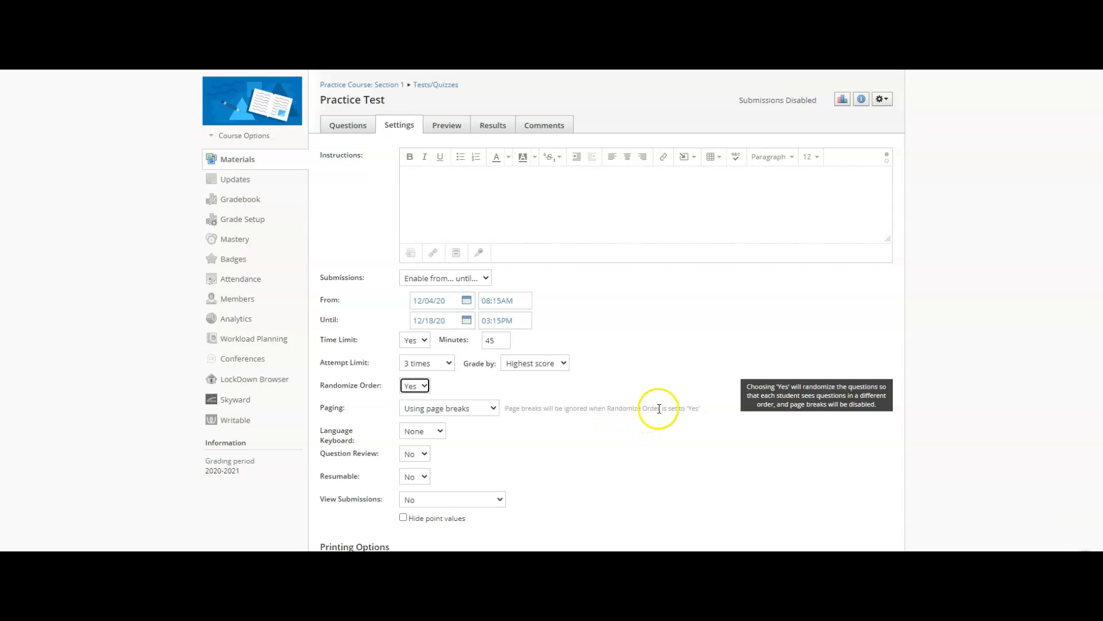
{"action": "left_click", "coordinate": [457, 407]}
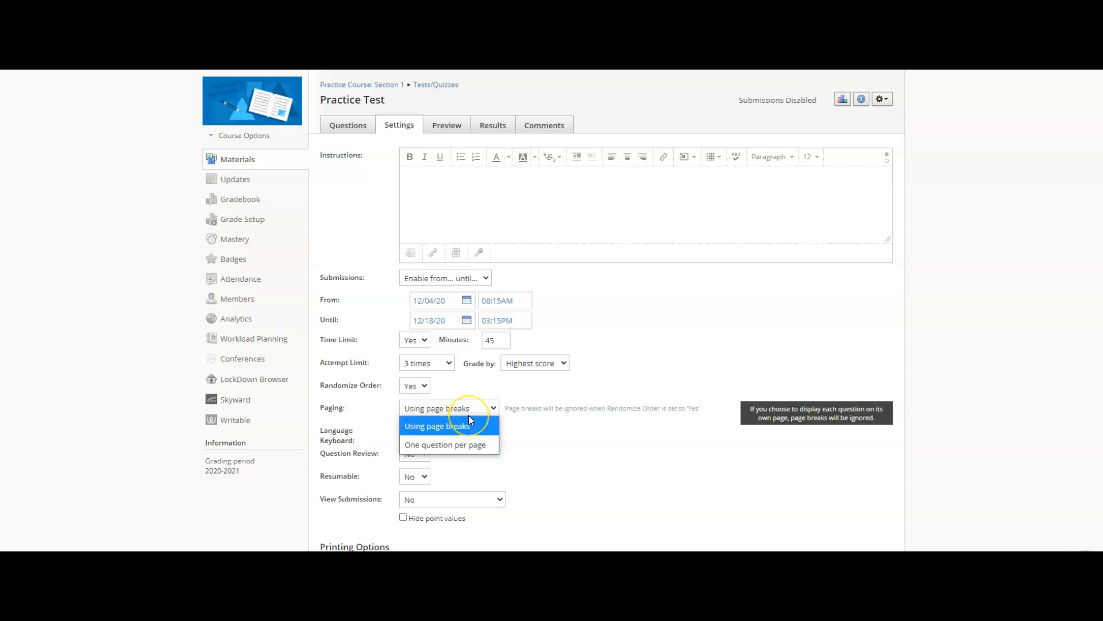
{"action": "left_click", "coordinate": [415, 386]}
{"action": "left_click", "coordinate": [415, 423]}
- Keep Paging on Using page breaks and set Randomize Order to Yes
{"action": "left_click", "coordinate": [468, 408]}
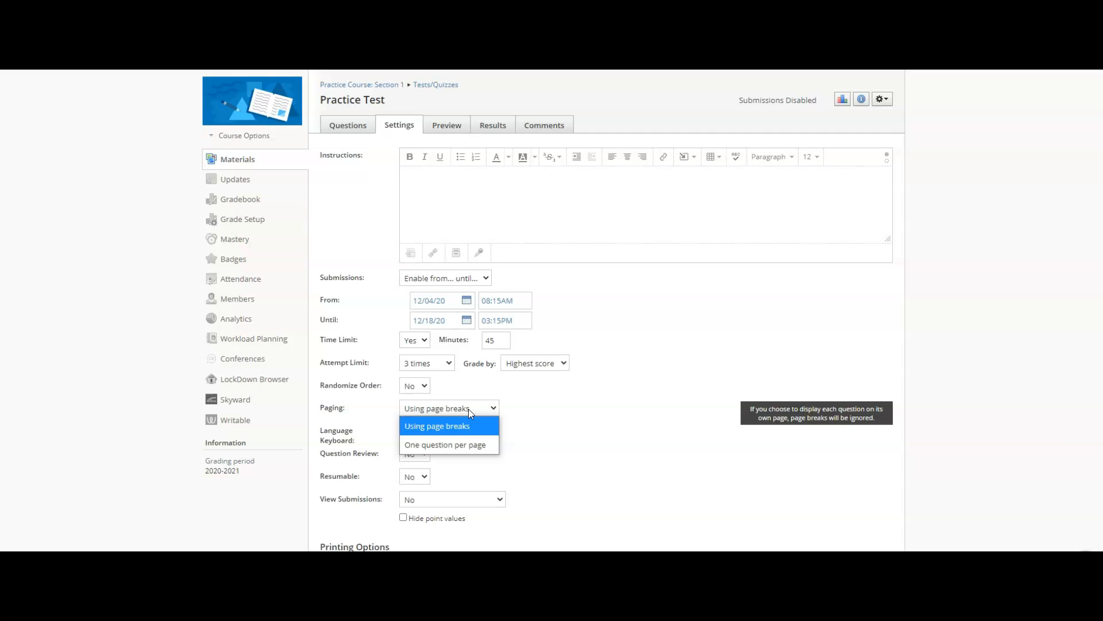
{"action": "left_click", "coordinate": [463, 426]}
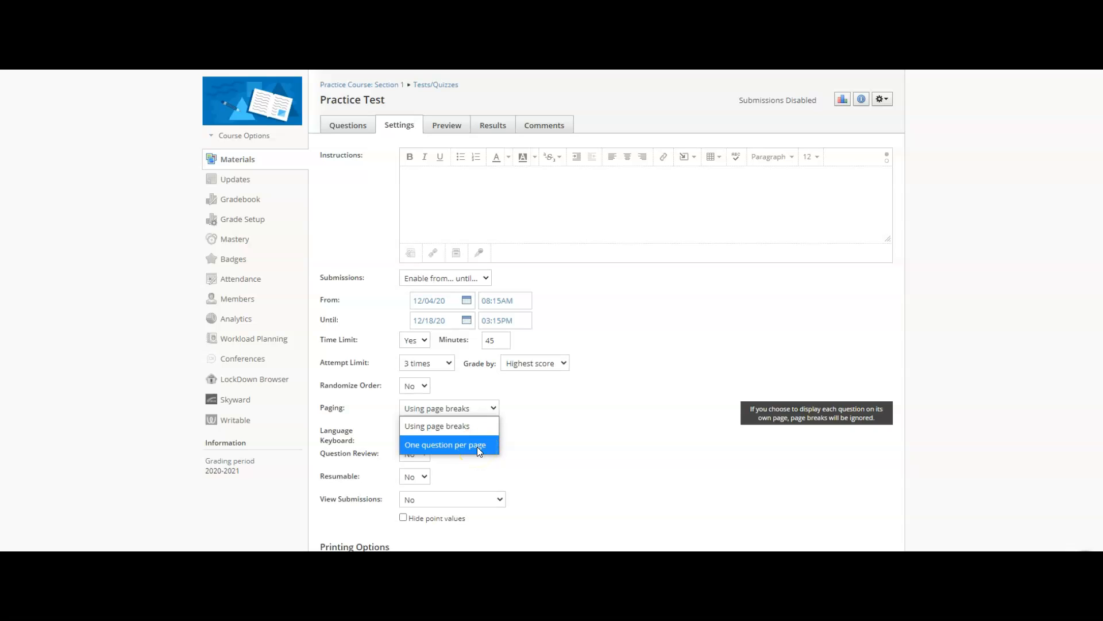
{"action": "left_click", "coordinate": [415, 385]}
{"action": "left_click", "coordinate": [419, 403]}
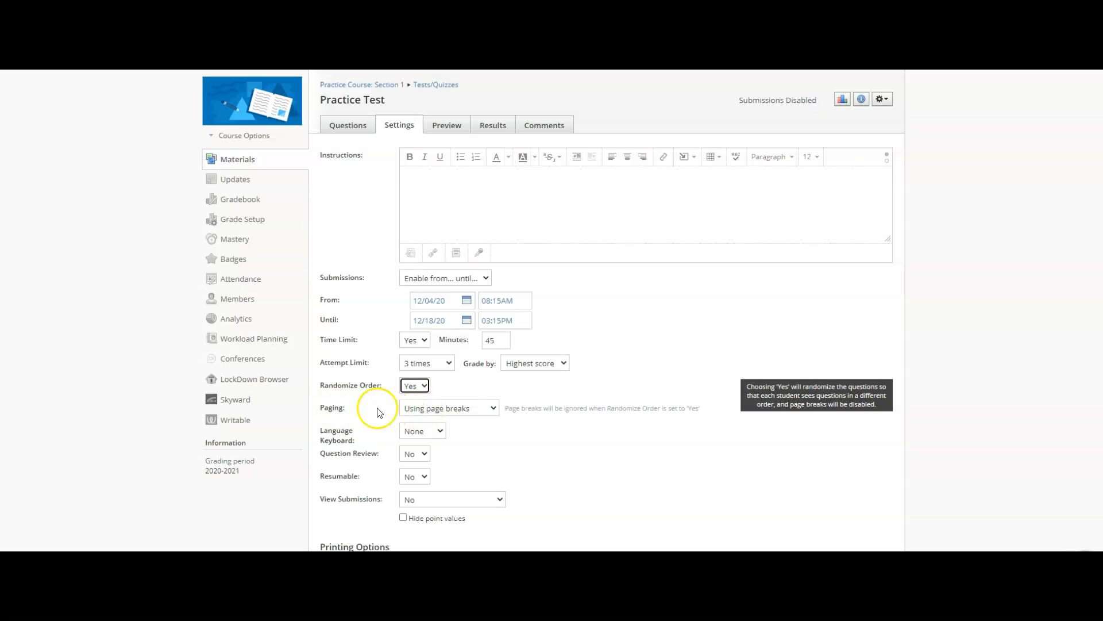
- Keep the Language Keyboard at None and set Question Review to Yes
{"action": "left_click", "coordinate": [432, 434]}
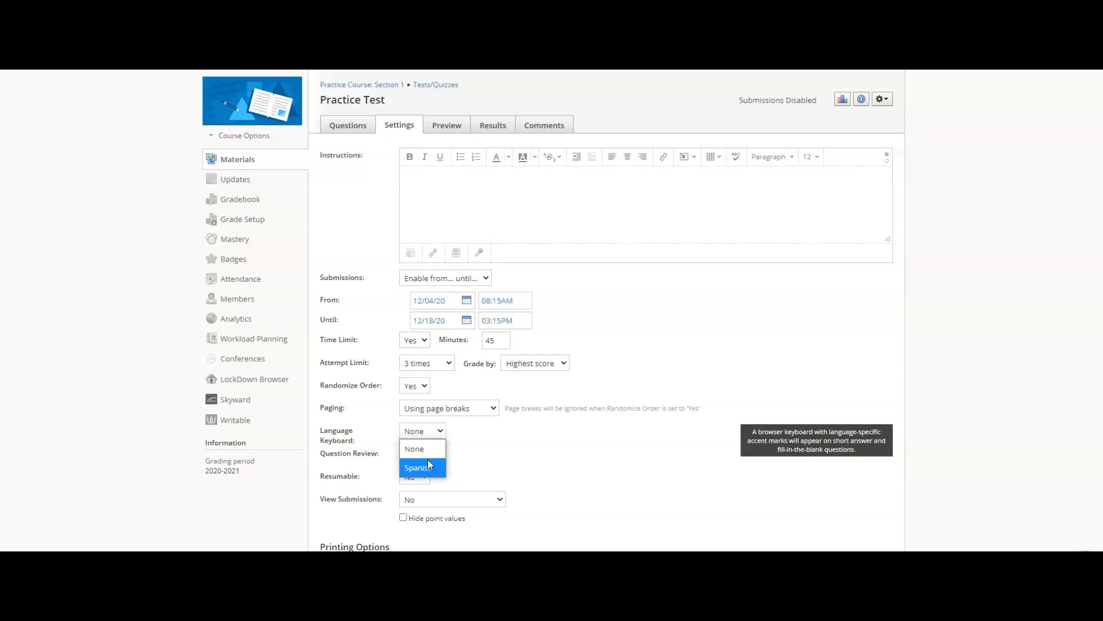
{"action": "left_click", "coordinate": [423, 450]}
{"action": "left_click", "coordinate": [423, 454]}
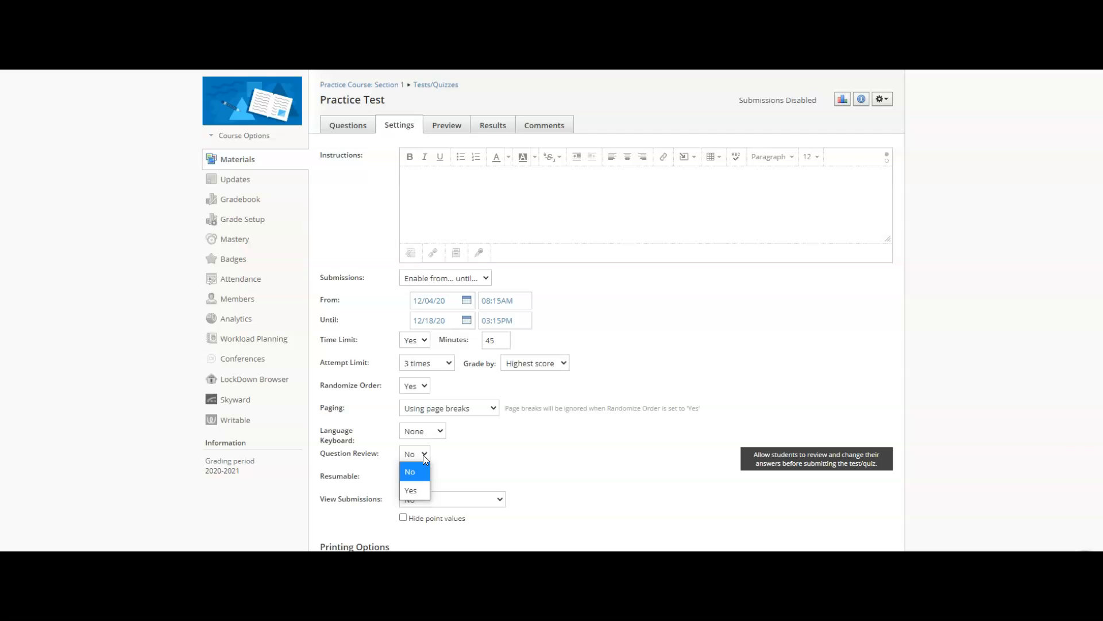
{"action": "left_click", "coordinate": [420, 489]}
{"action": "left_click", "coordinate": [454, 453]}
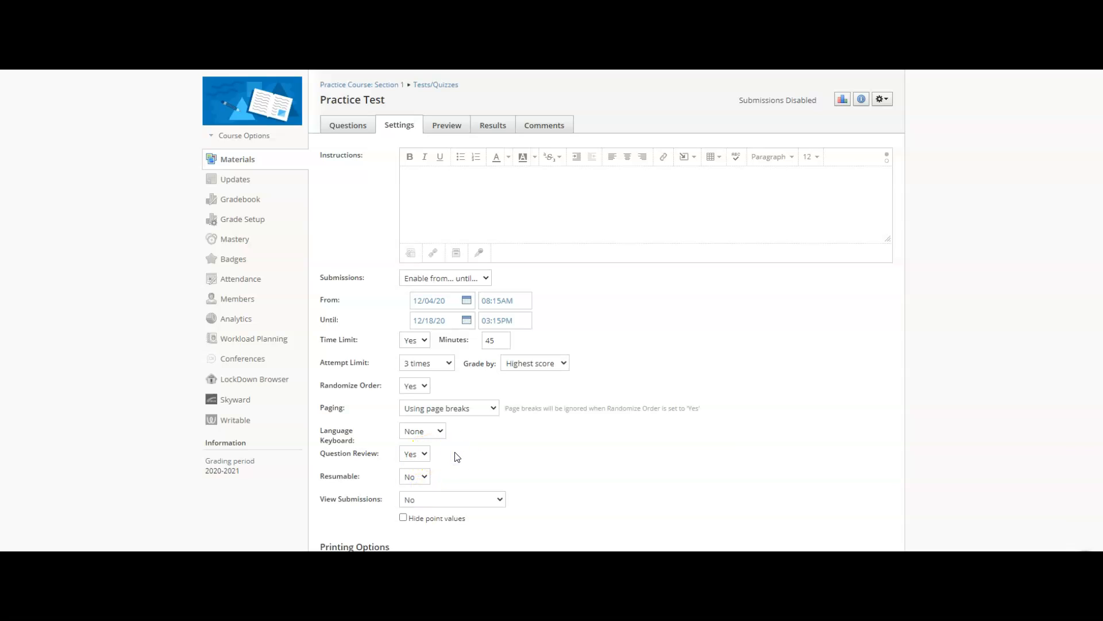
- Keep Resumable at No and set View Submissions to Yes with correct answers
{"action": "left_click", "coordinate": [422, 476]}
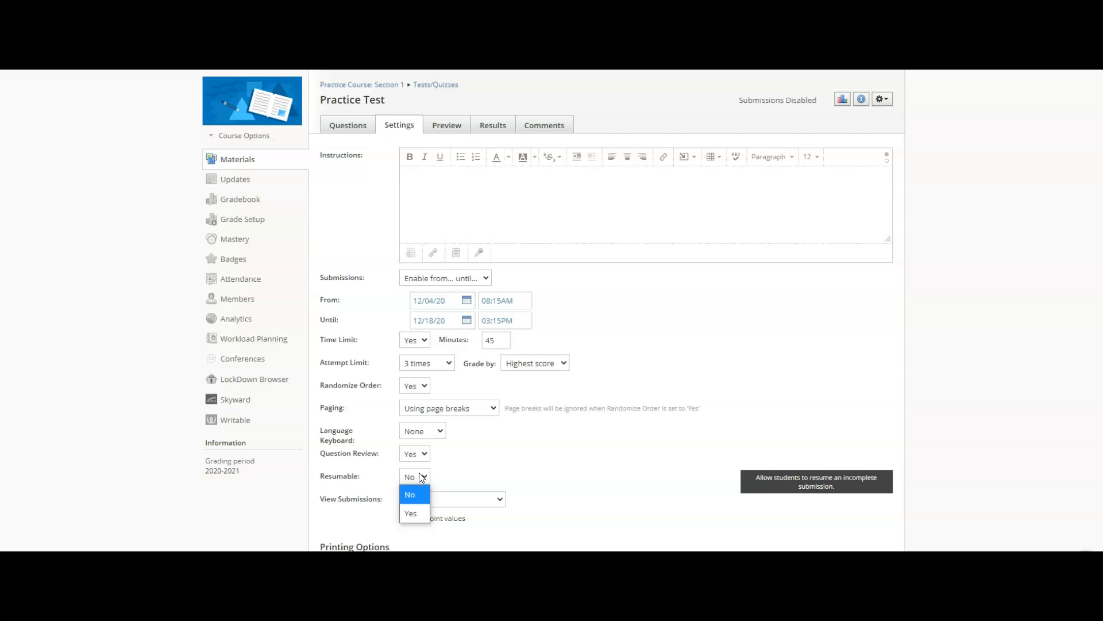
{"action": "left_click", "coordinate": [415, 493]}
{"action": "left_click", "coordinate": [492, 499]}
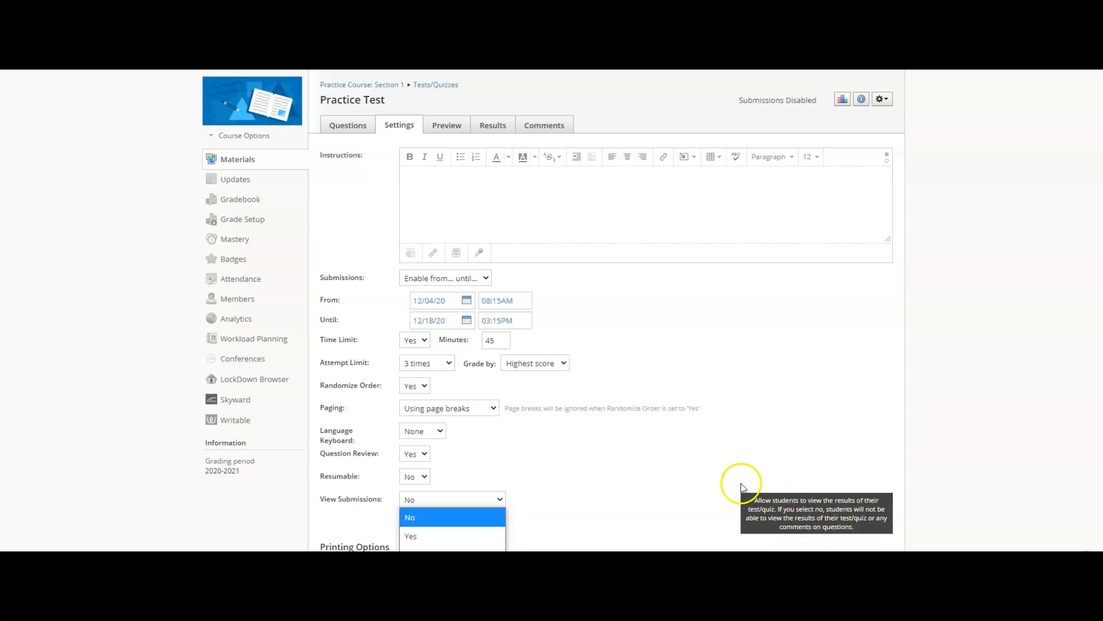
{"action": "left_click", "coordinate": [725, 472]}
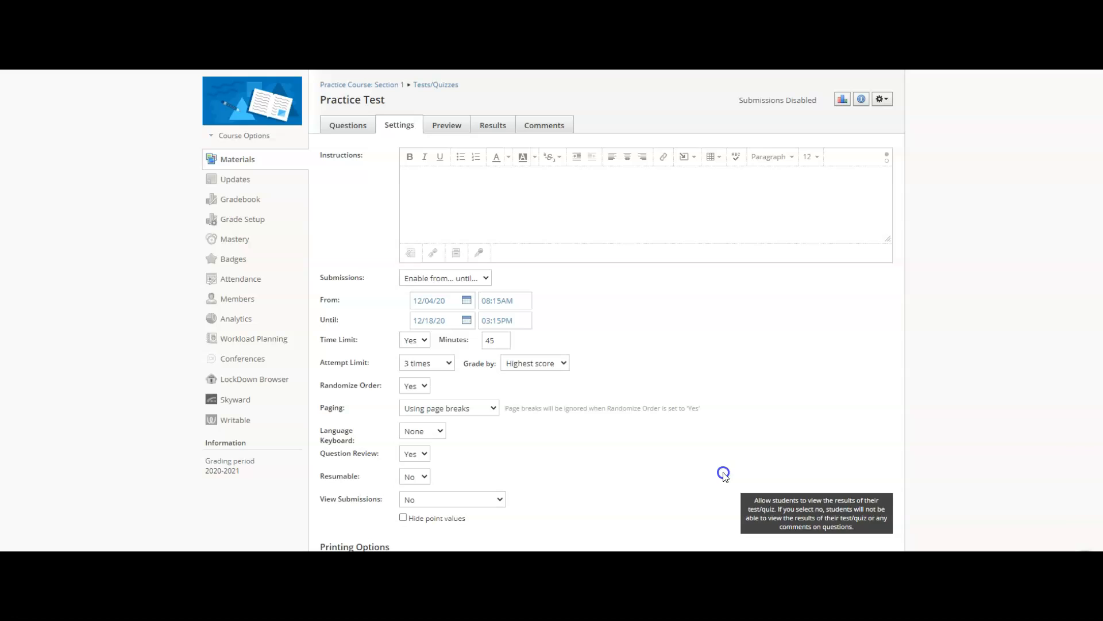
{"action": "left_click", "coordinate": [501, 501]}
{"action": "left_click", "coordinate": [496, 497]}
{"action": "left_click", "coordinate": [487, 506]}
{"action": "left_click", "coordinate": [494, 497]}
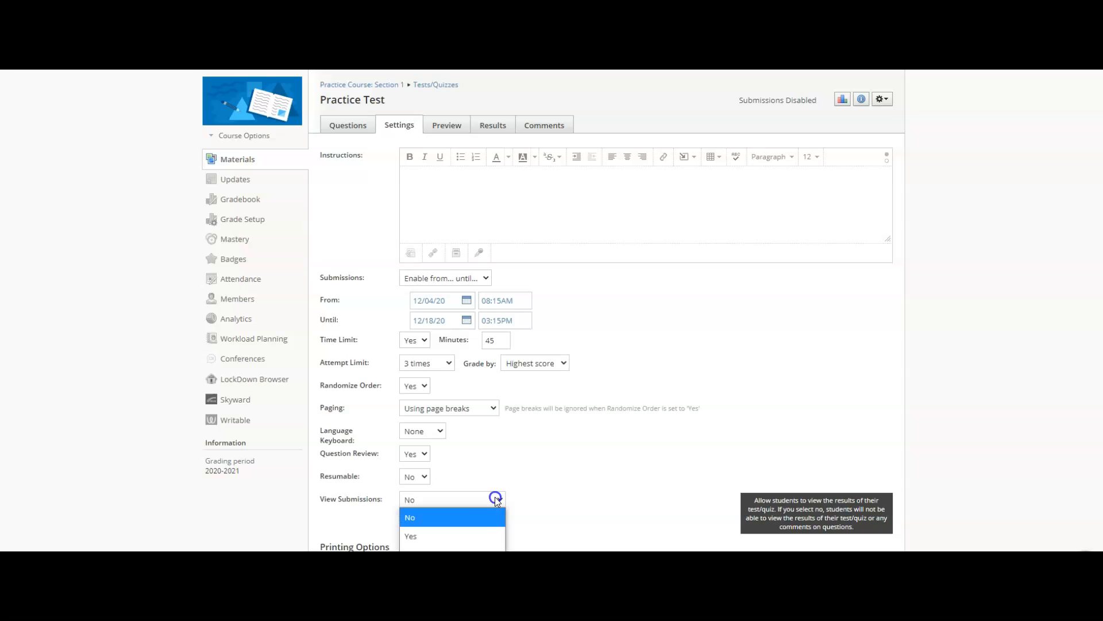
{"action": "left_click", "coordinate": [474, 534]}
{"action": "scroll", "coordinate": [542, 465], "scroll_direction": "down", "scroll_amount": 2}
{"action": "left_click", "coordinate": [465, 381]}
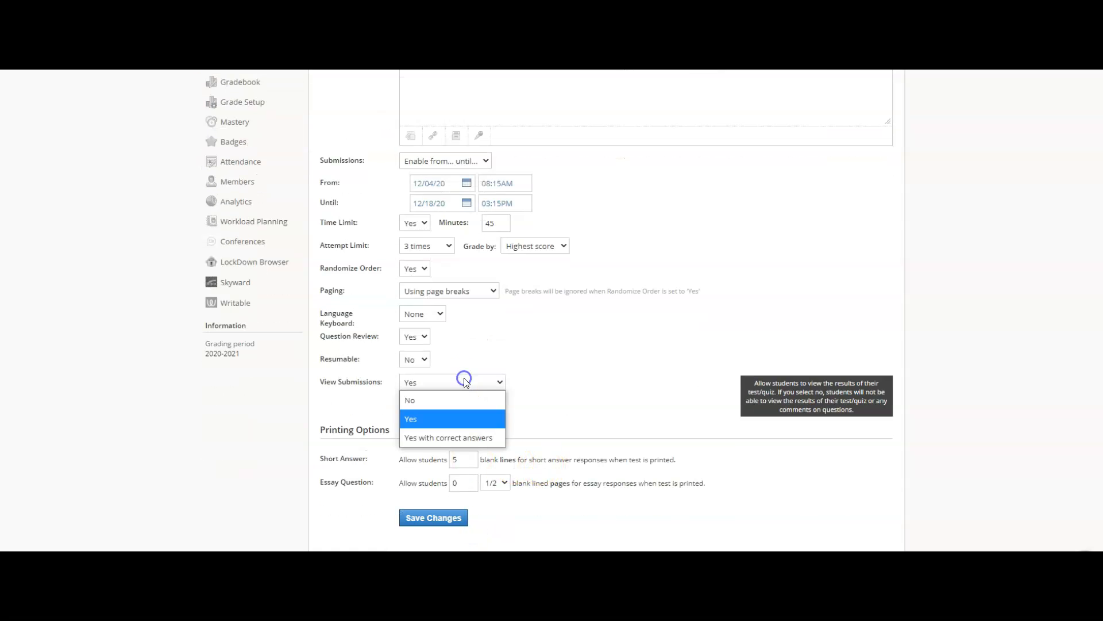
{"action": "left_click", "coordinate": [489, 439]}
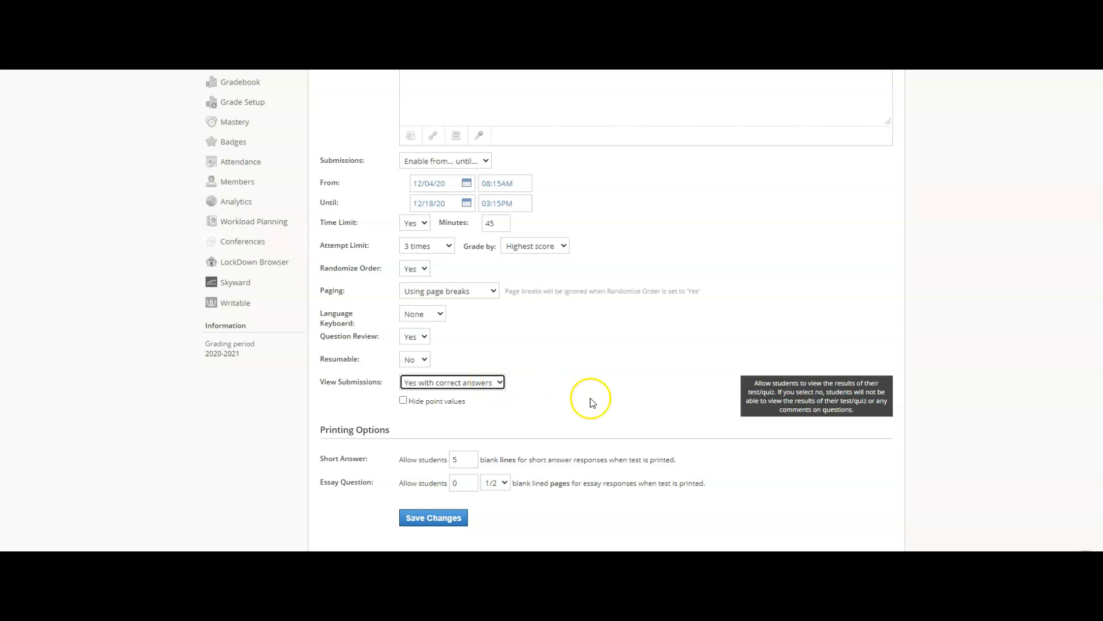
- Set the printed test's short answer responses to 10 blank lines
{"action": "scroll", "coordinate": [595, 406], "scroll_direction": "down", "scroll_amount": 1}
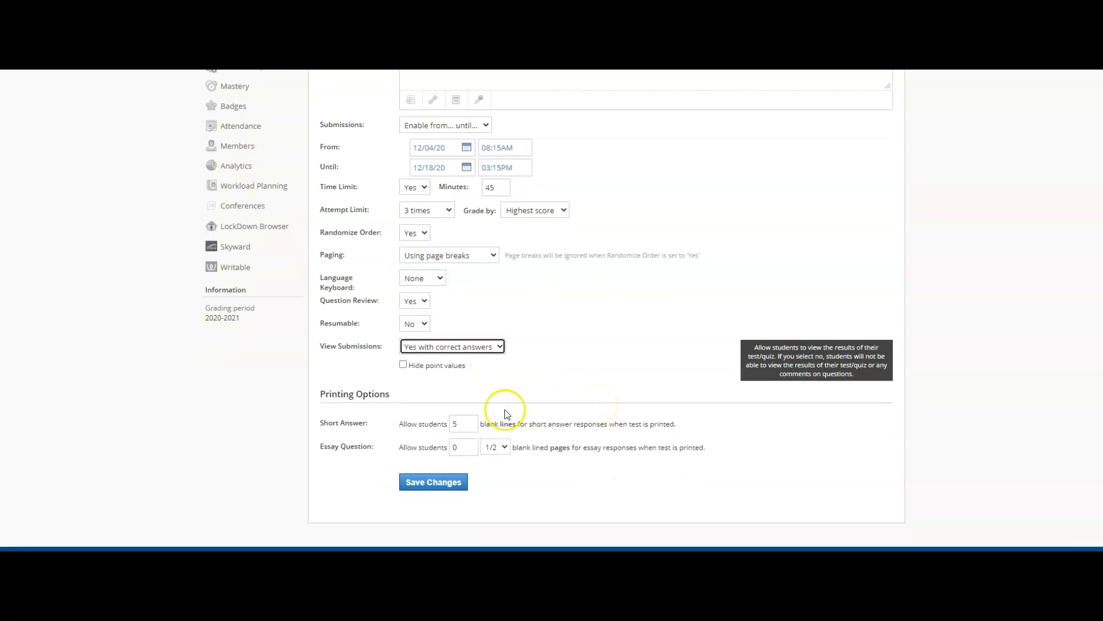
{"action": "left_click", "coordinate": [454, 424]}
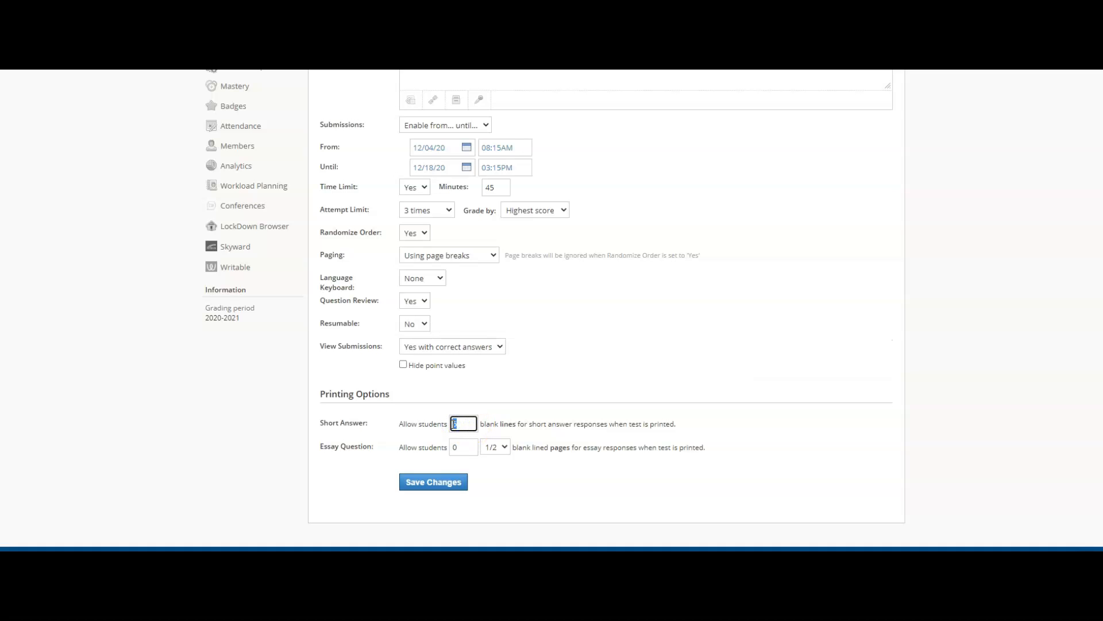
{"action": "type", "text": "10"}
{"action": "left_click", "coordinate": [556, 395]}
{"action": "left_click", "coordinate": [526, 525]}
{"action": "left_click_drag", "start_coordinate": [530, 447], "coordinate": [622, 447]}
{"action": "left_click", "coordinate": [666, 442]}
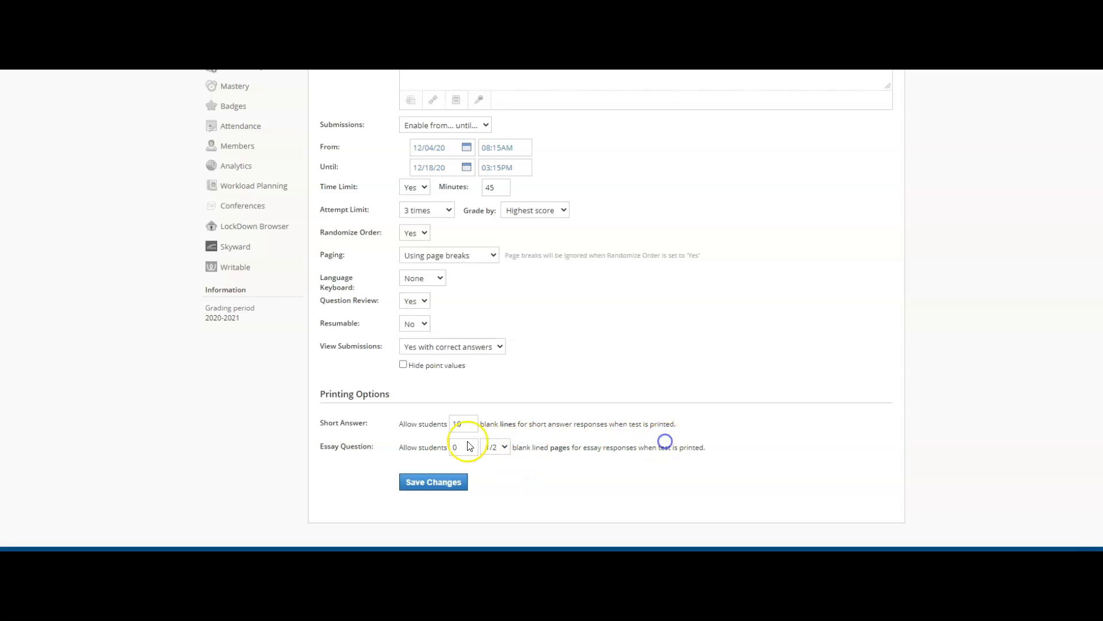
- Set the printed test's essay responses to 1 1/2 blank lined pages
{"action": "double_click", "coordinate": [461, 446]}
{"action": "type", "text": "1"}
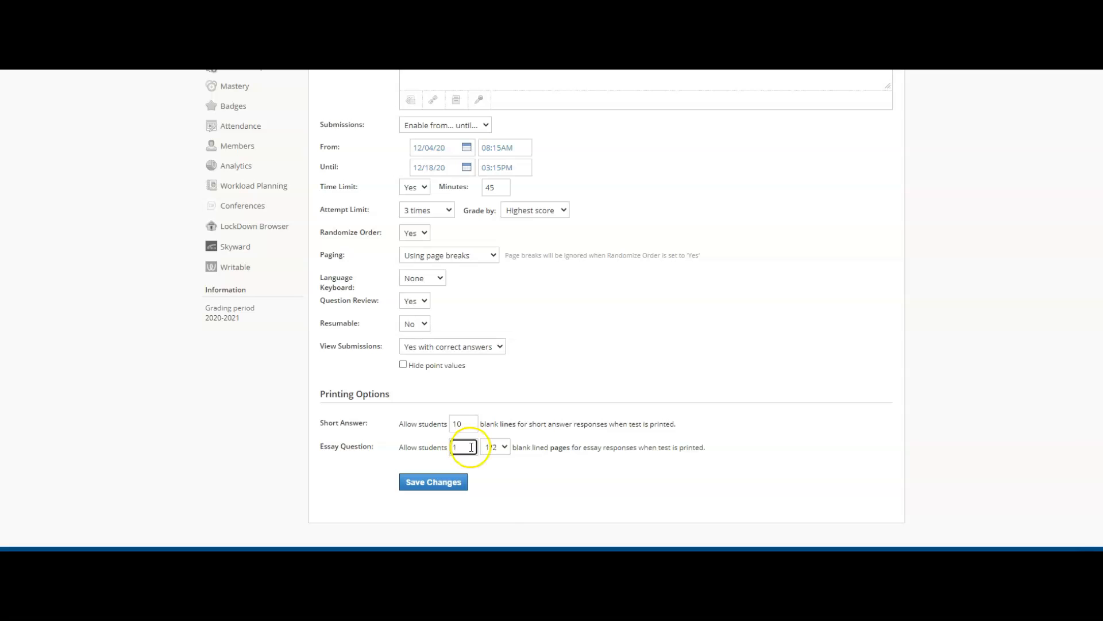
{"action": "left_click", "coordinate": [505, 447]}
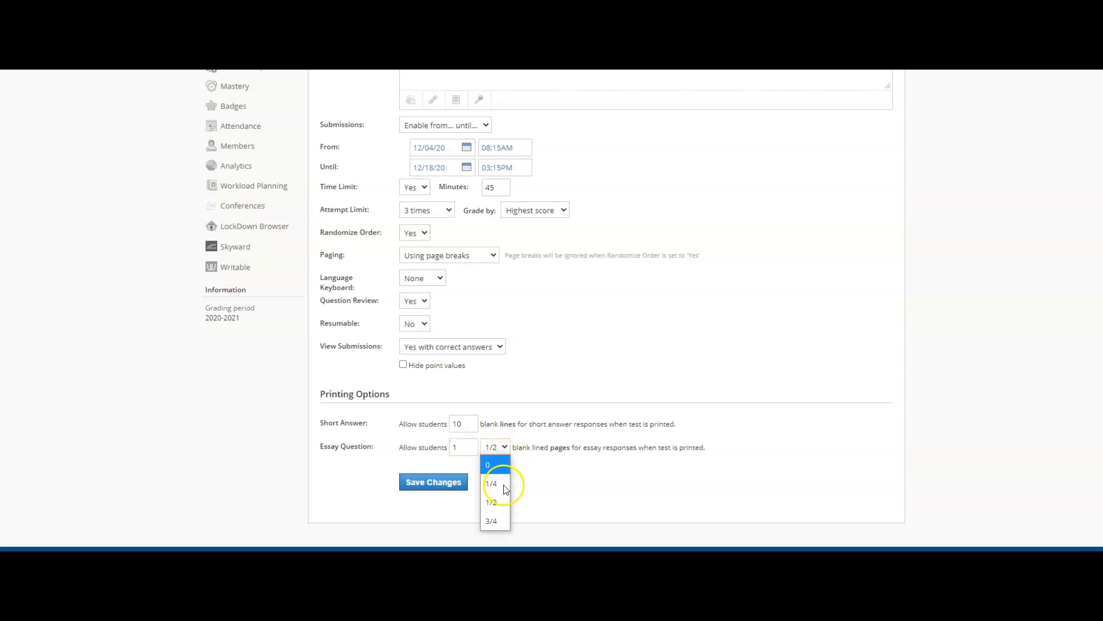
{"action": "left_click", "coordinate": [742, 430]}
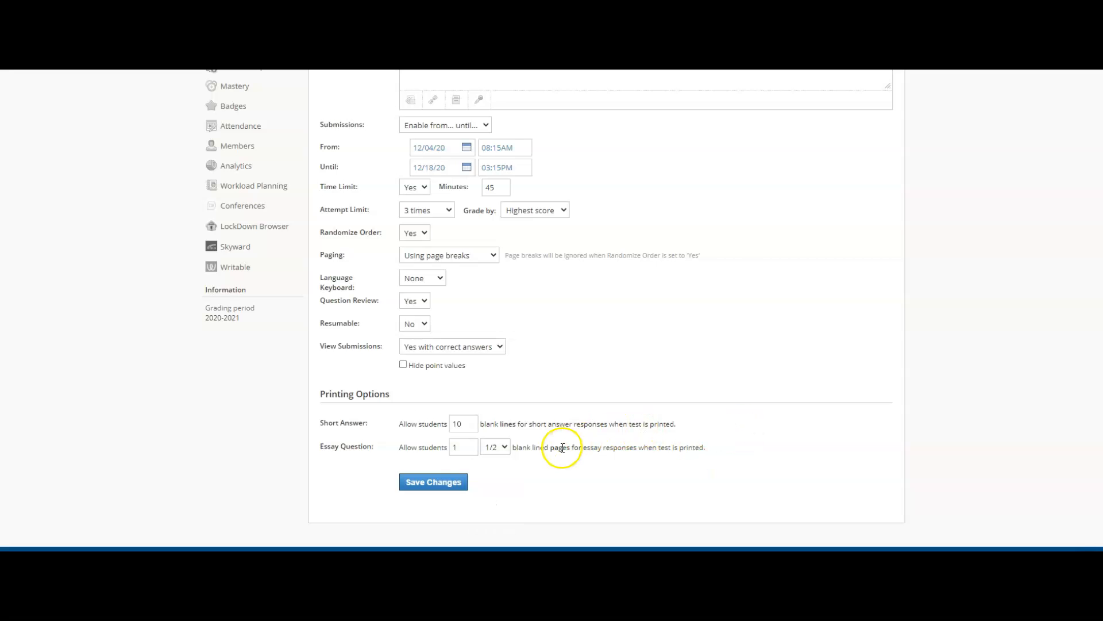
- Try Submissions set to Enable and to Disable, and return it to Enable from... until..
{"action": "scroll", "coordinate": [564, 451], "scroll_direction": "up", "scroll_amount": 2}
{"action": "scroll", "coordinate": [564, 451], "scroll_direction": "up", "scroll_amount": 1}
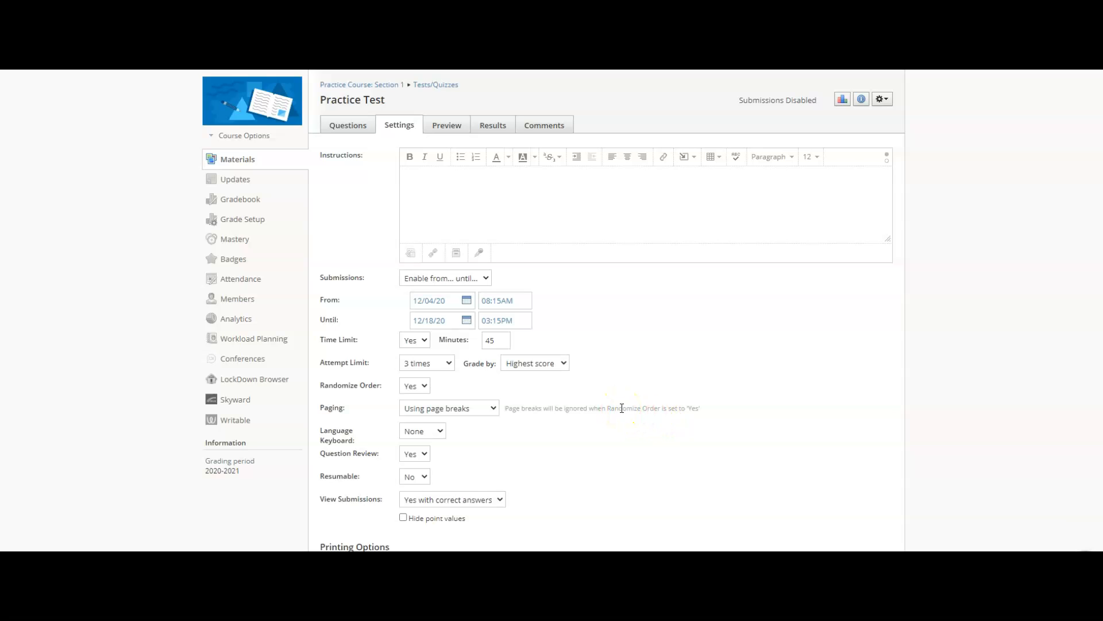
{"action": "scroll", "coordinate": [622, 408], "scroll_direction": "down", "scroll_amount": 3}
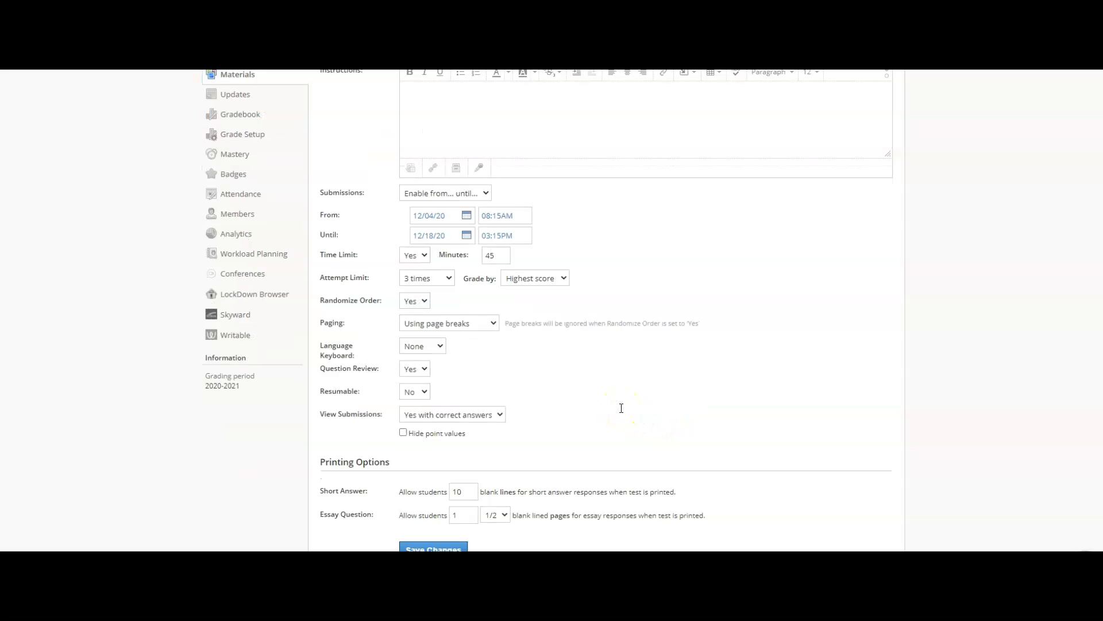
{"action": "scroll", "coordinate": [622, 412], "scroll_direction": "up", "scroll_amount": 1}
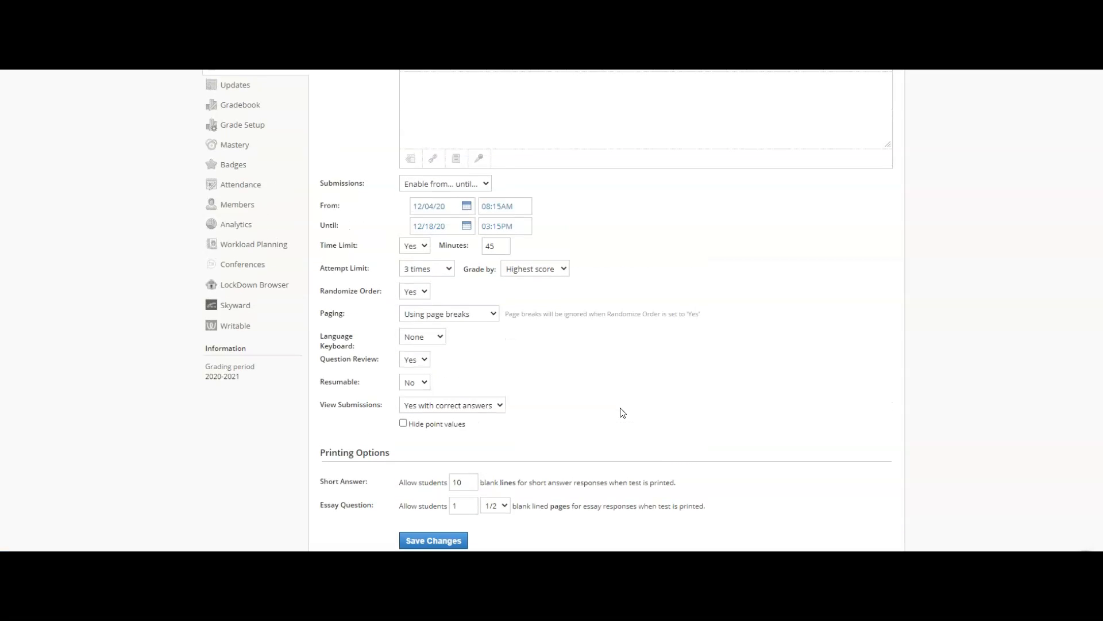
{"action": "scroll", "coordinate": [622, 412], "scroll_direction": "up", "scroll_amount": 1}
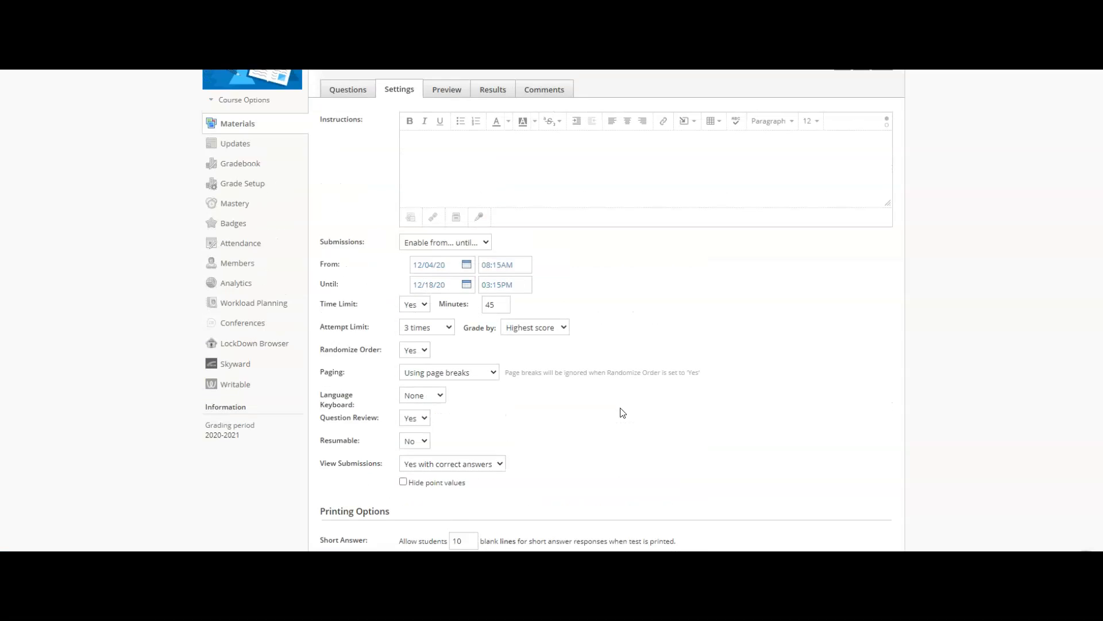
{"action": "left_click", "coordinate": [482, 249]}
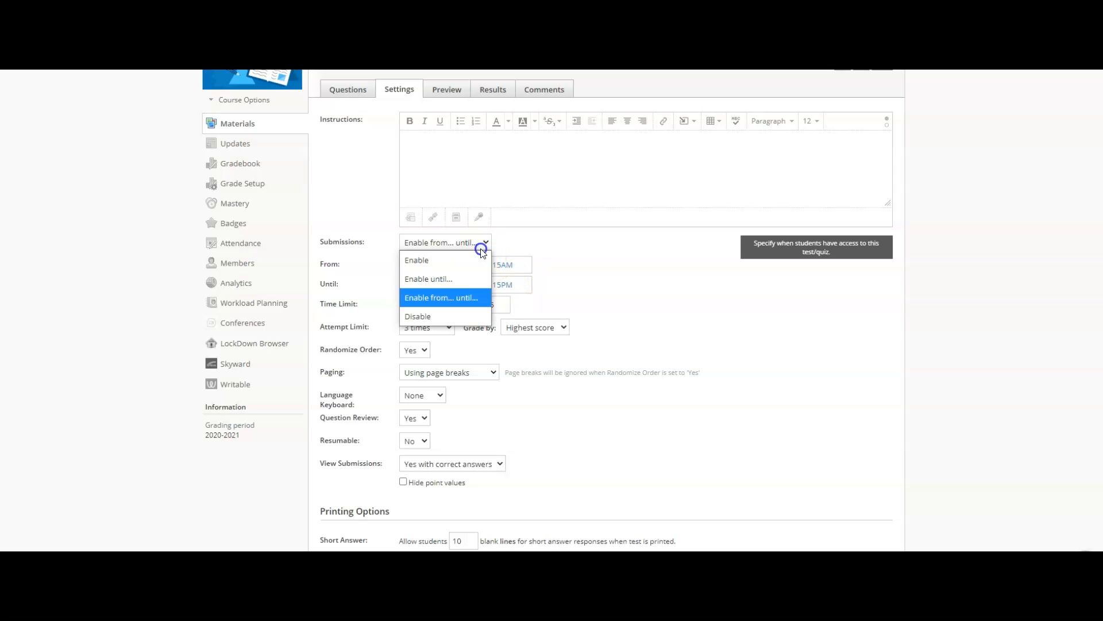
{"action": "left_click", "coordinate": [482, 257]}
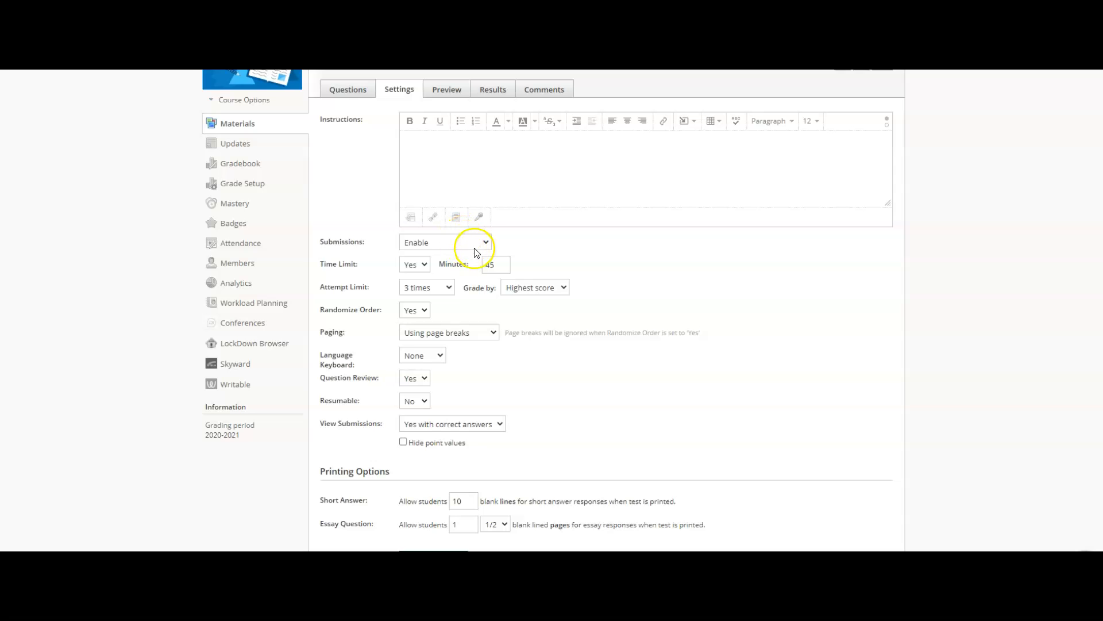
{"action": "left_click", "coordinate": [475, 246]}
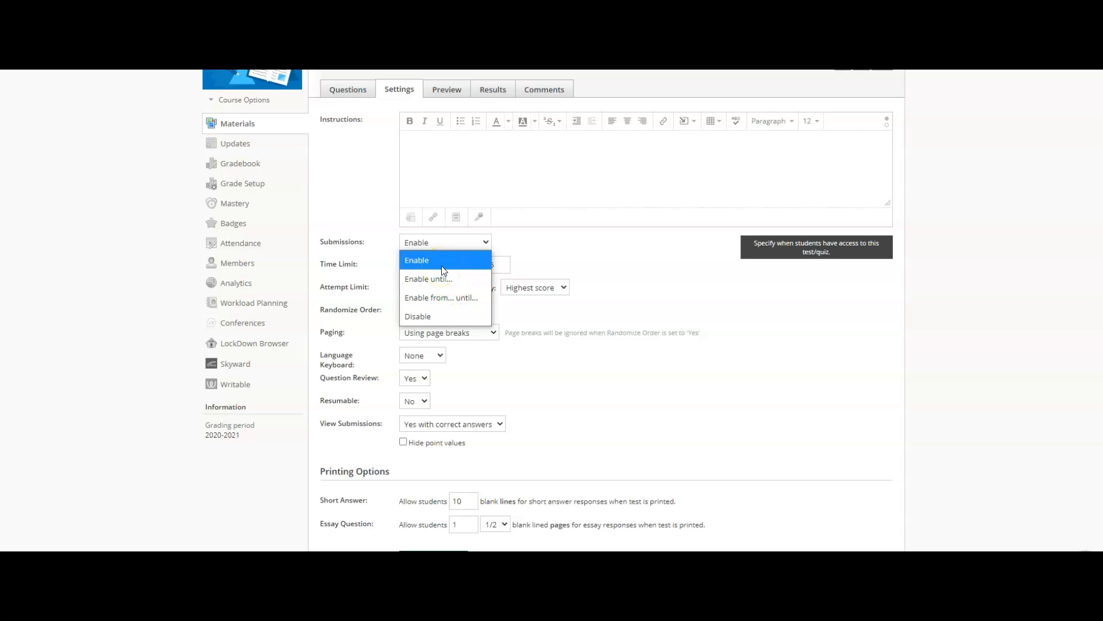
{"action": "left_click", "coordinate": [574, 237]}
{"action": "left_click", "coordinate": [488, 242]}
{"action": "left_click", "coordinate": [466, 316]}
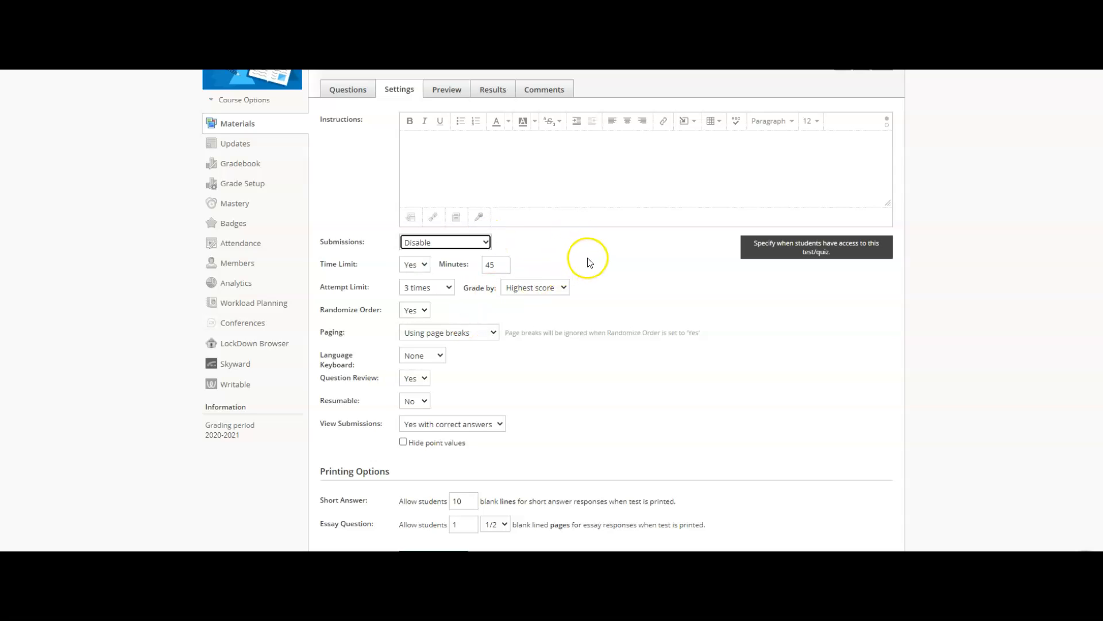
{"action": "left_click", "coordinate": [480, 248]}
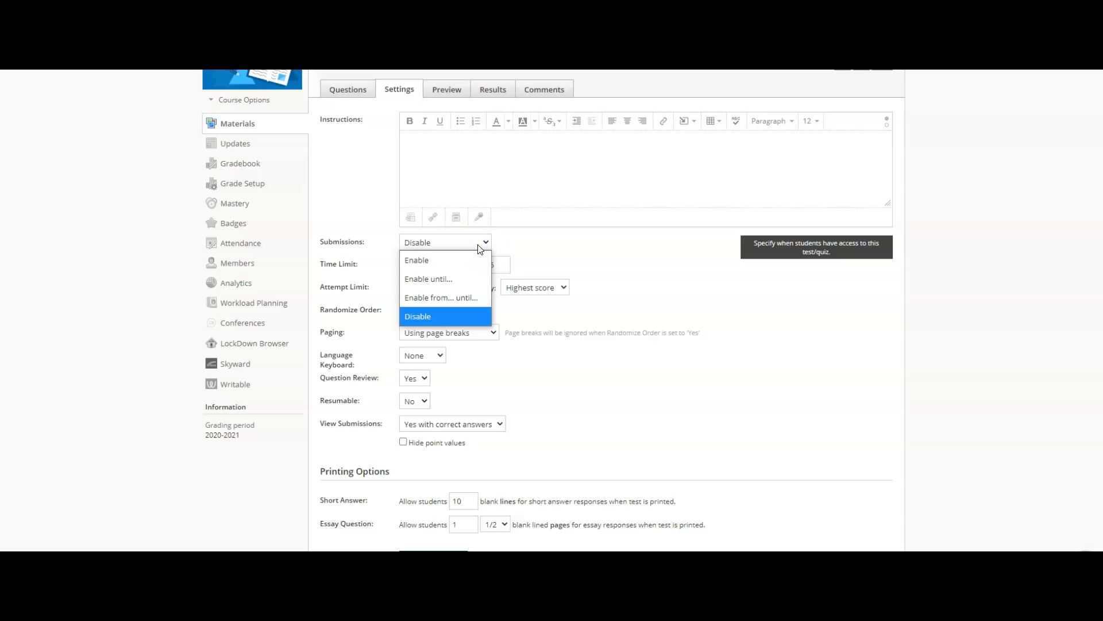
{"action": "left_click", "coordinate": [481, 297]}
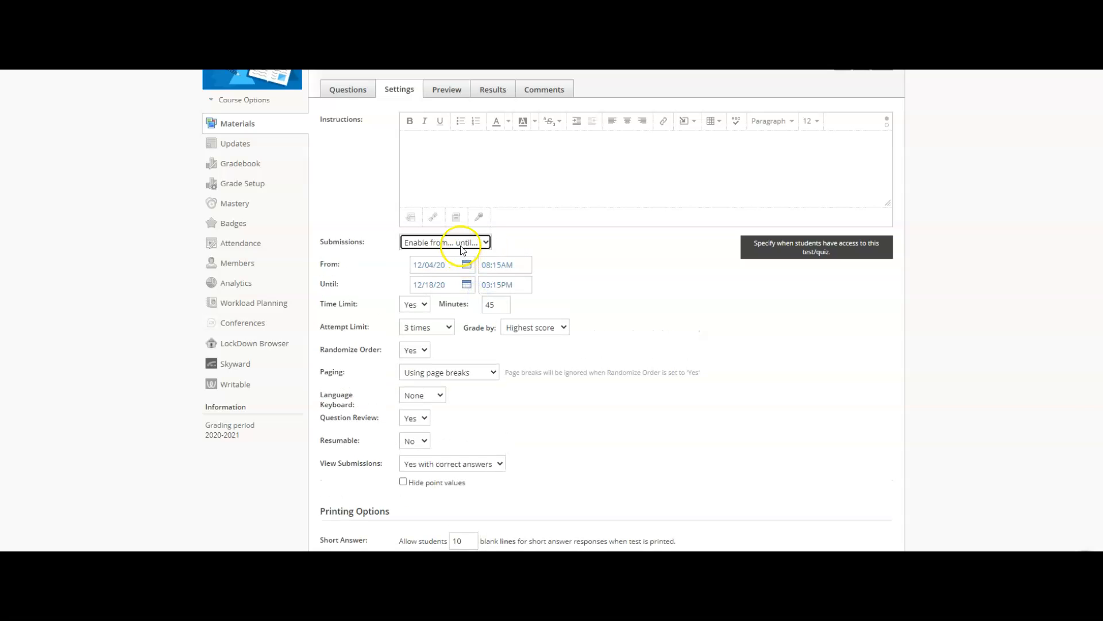
{"action": "left_click", "coordinate": [462, 243]}
{"action": "left_click", "coordinate": [584, 248]}
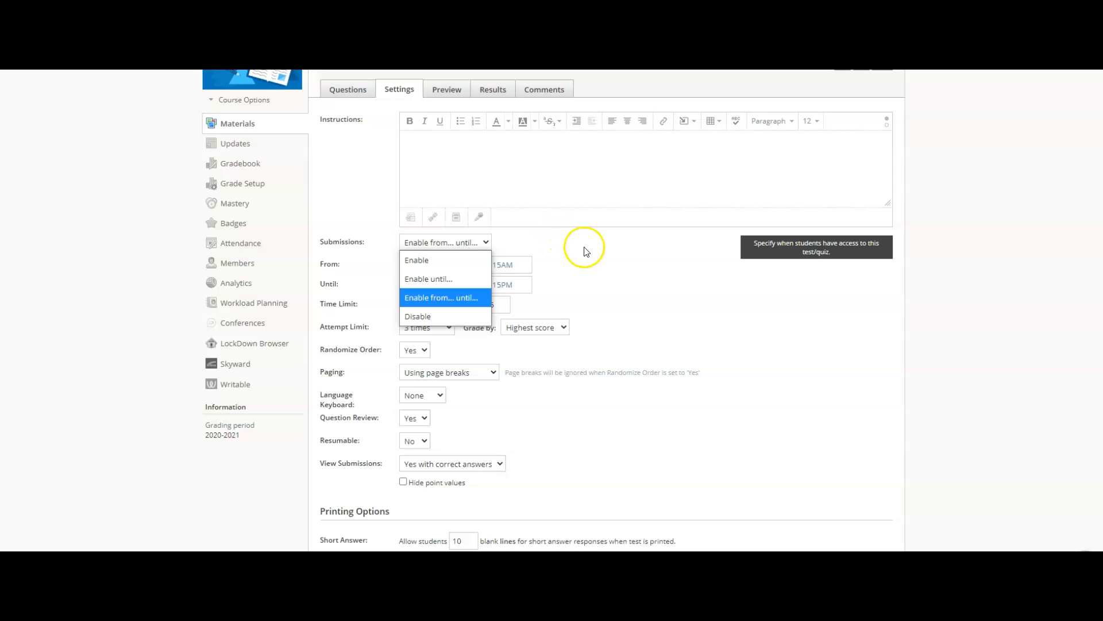
- Save the changes to the Practice Test's settings
{"action": "scroll", "coordinate": [585, 247], "scroll_direction": "down", "scroll_amount": 2}
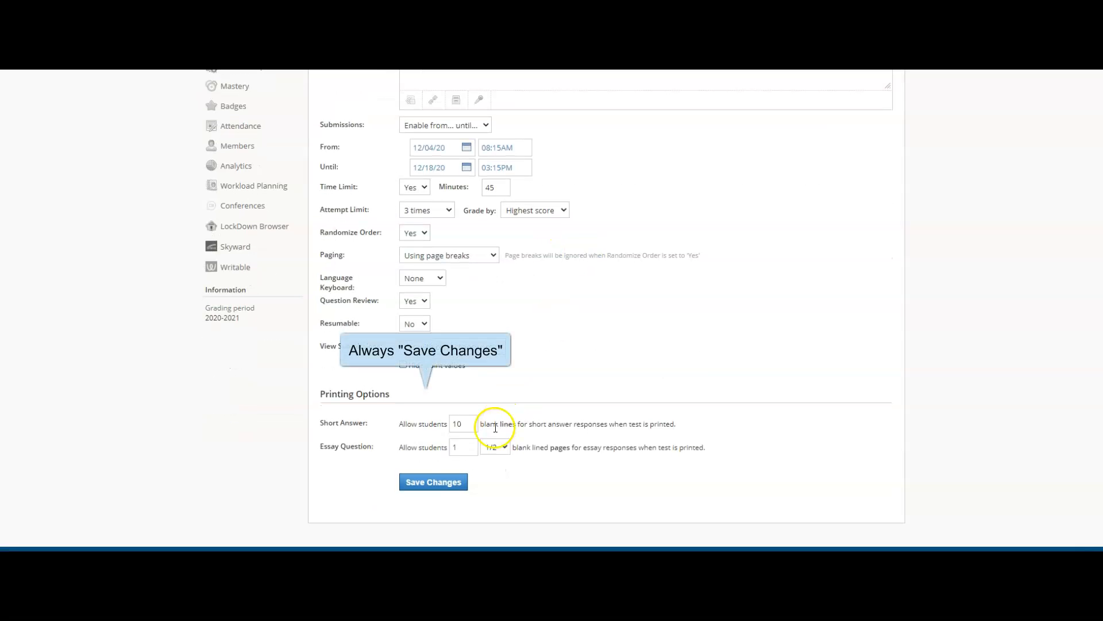
{"action": "left_click", "coordinate": [447, 483]}
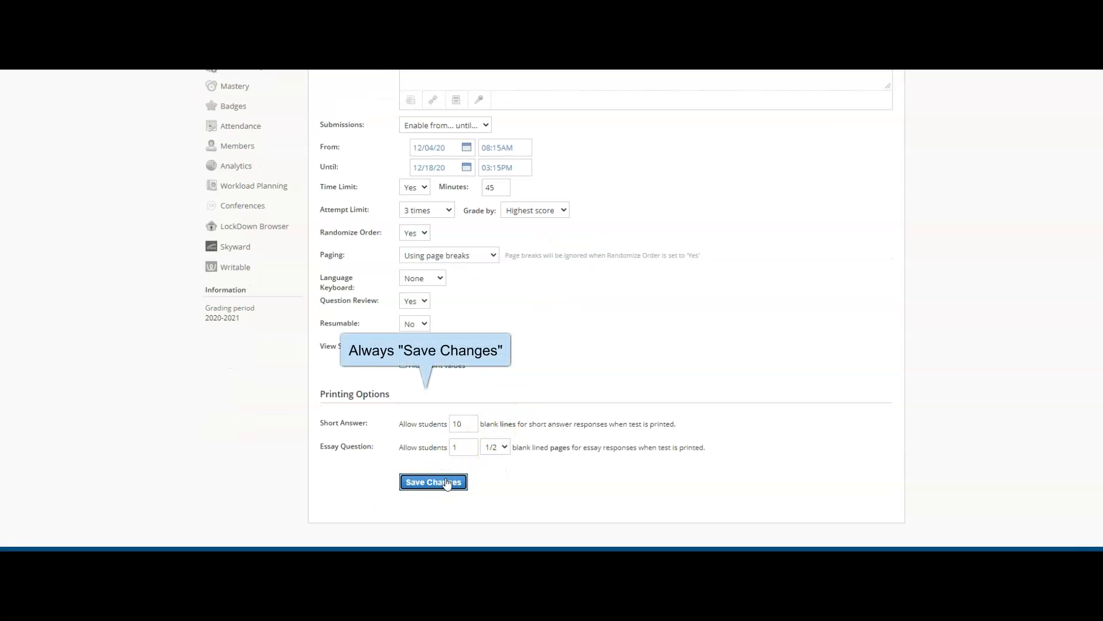